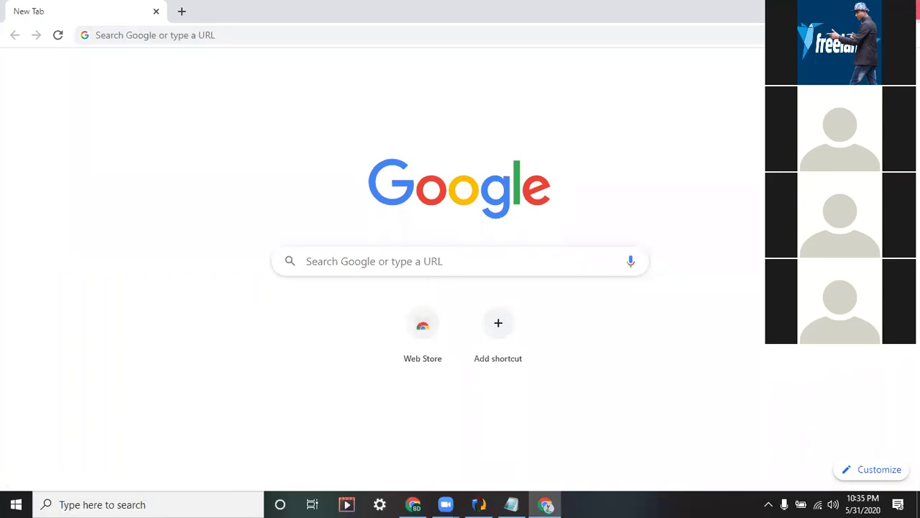
{"action": "key", "text": "ctrl+shift+m"}
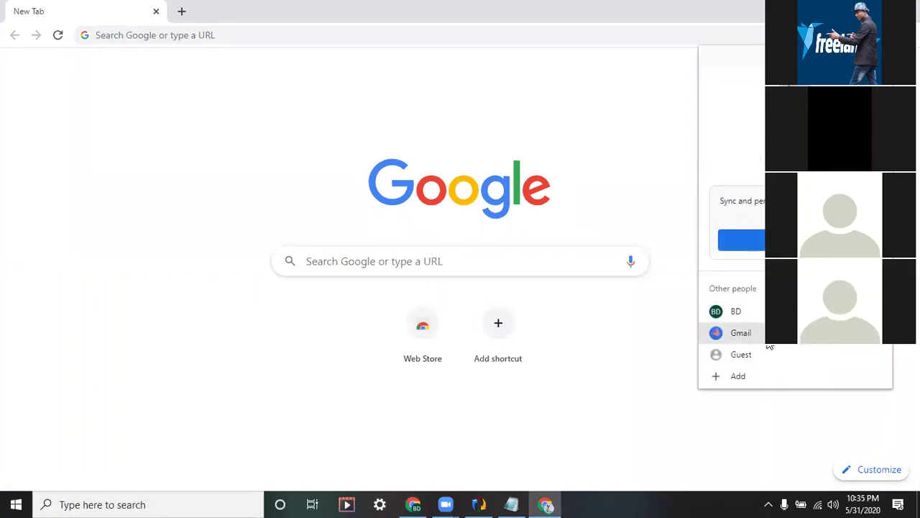
{"action": "left_click", "coordinate": [765, 335]}
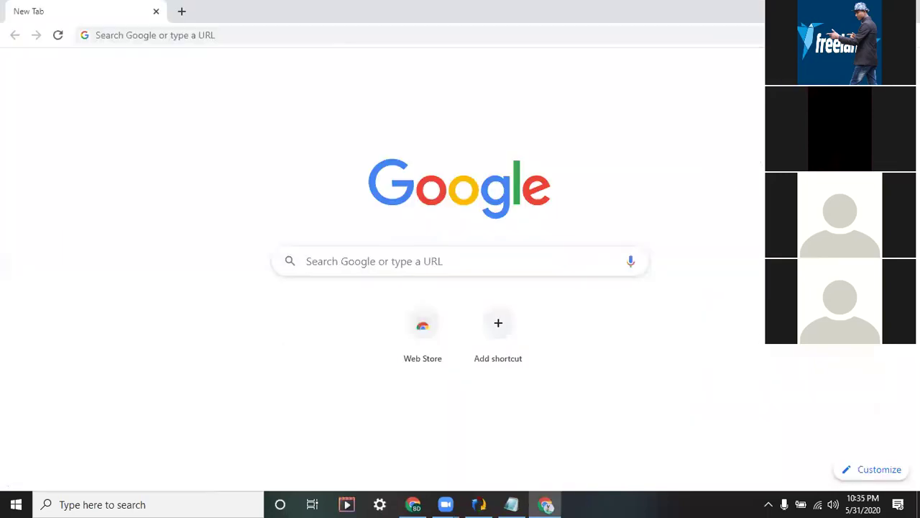
{"action": "left_click", "coordinate": [883, 35]}
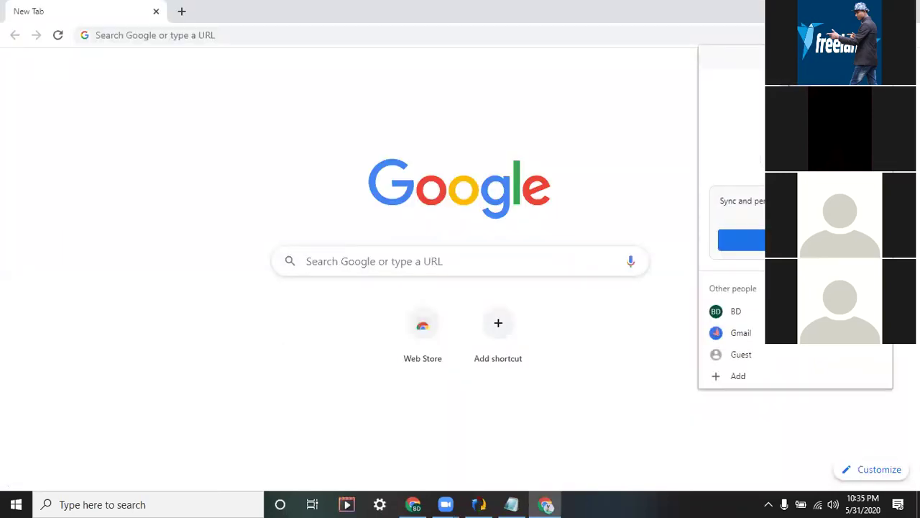
{"action": "left_click", "coordinate": [755, 376]}
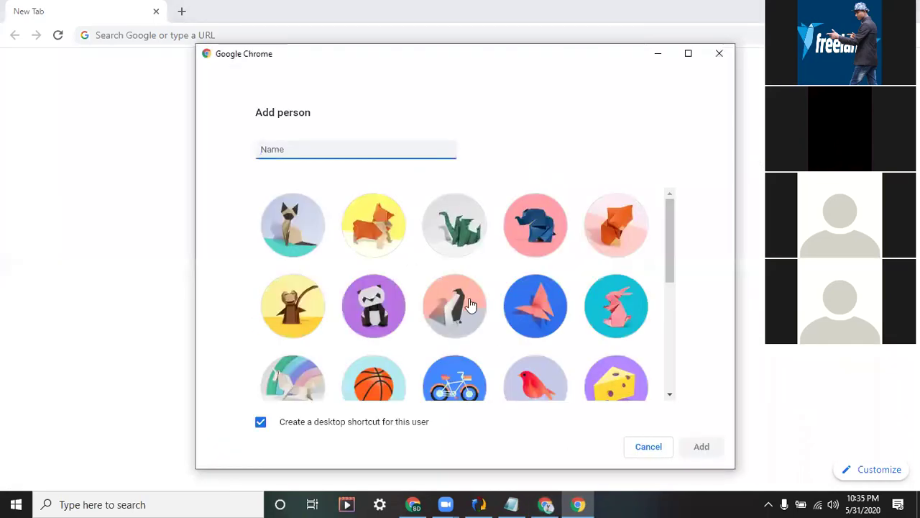
{"action": "left_click", "coordinate": [647, 446]}
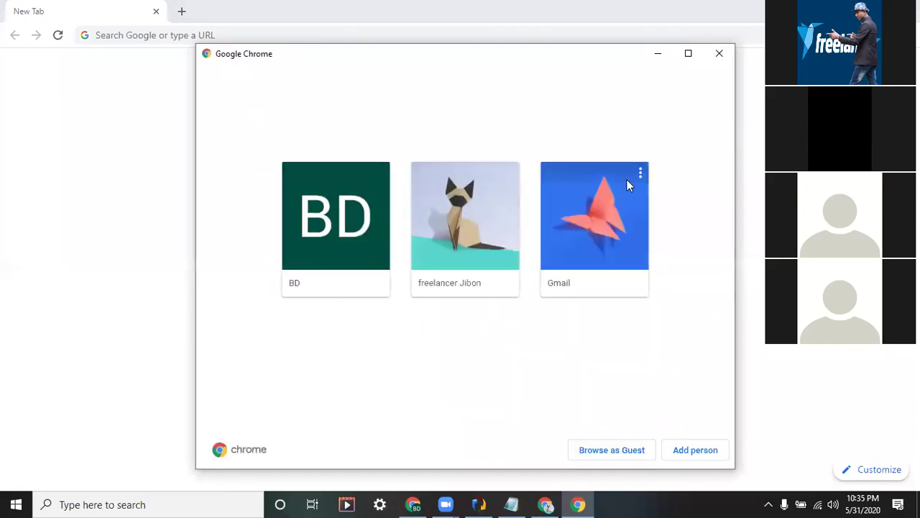
Remove the Gmail profile through its ⋮ menu and close the profile picker
{"action": "left_click", "coordinate": [640, 173]}
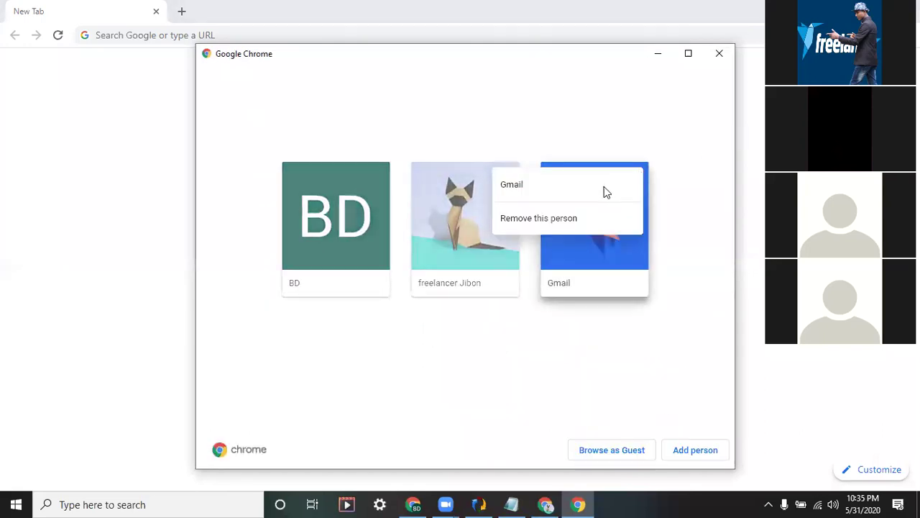
{"action": "left_click", "coordinate": [544, 225]}
{"action": "left_click", "coordinate": [569, 332]}
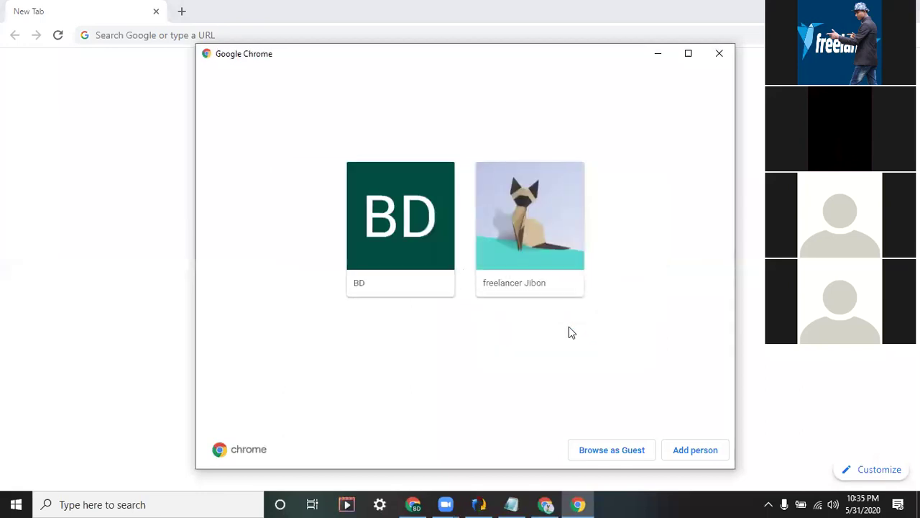
{"action": "left_click", "coordinate": [722, 61]}
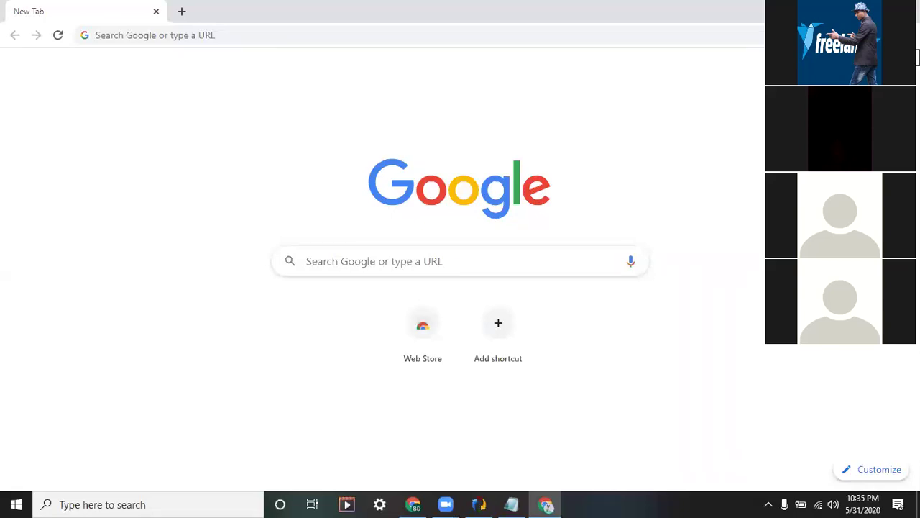
{"action": "left_click", "coordinate": [881, 34]}
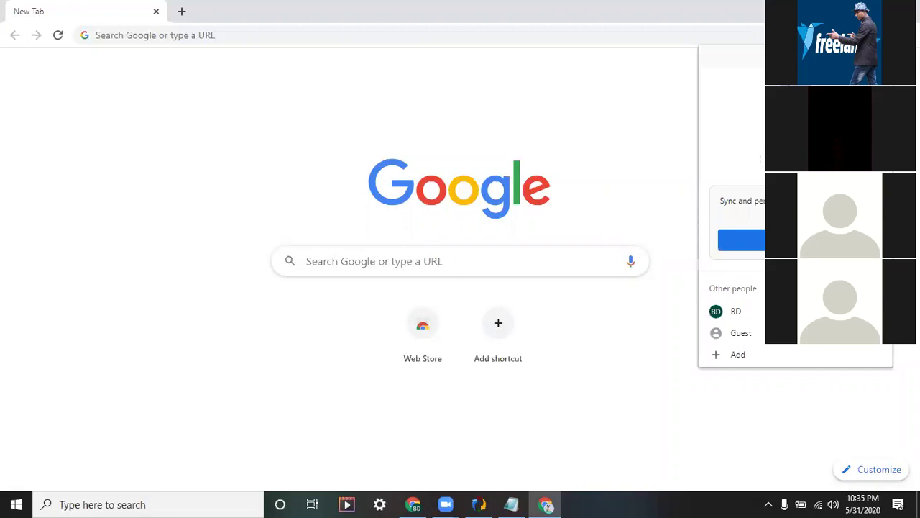
Add a Chrome profile named 'Gmail' with the blue origami bird picture
{"action": "left_click", "coordinate": [763, 355]}
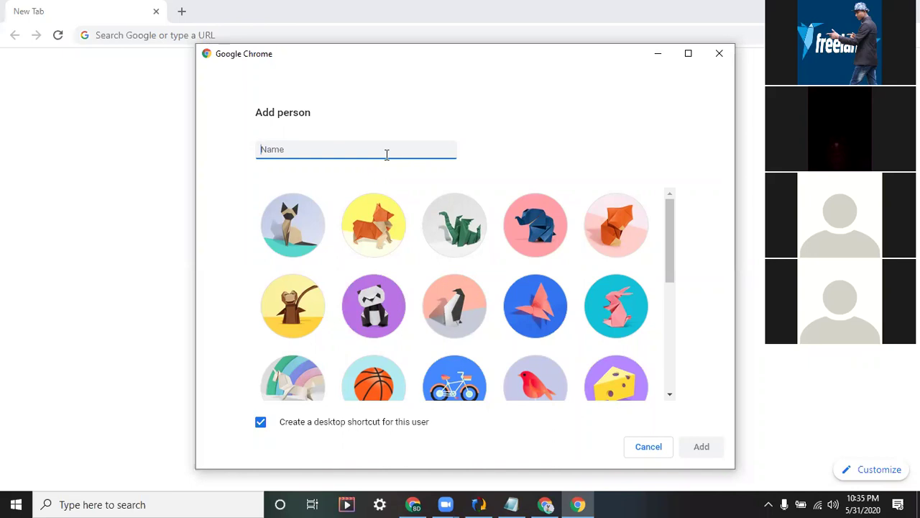
{"action": "type", "text": "Gmail"}
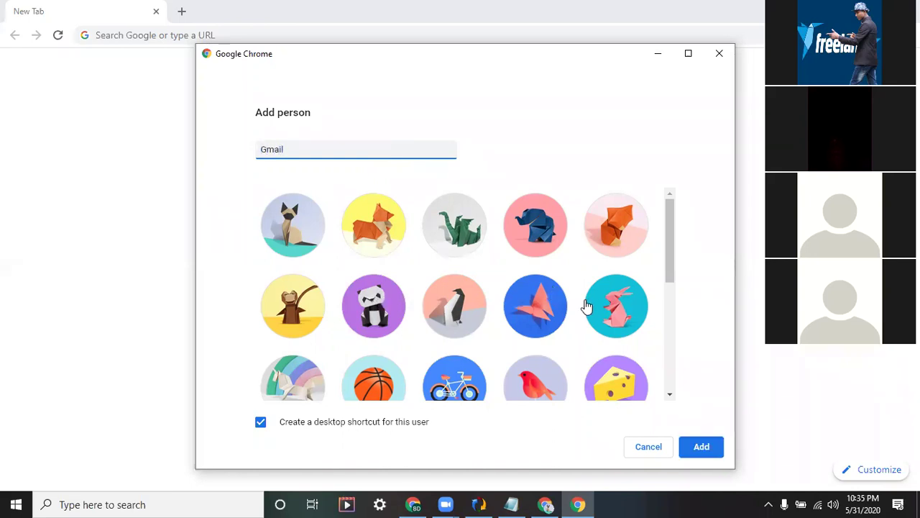
{"action": "left_click", "coordinate": [541, 308]}
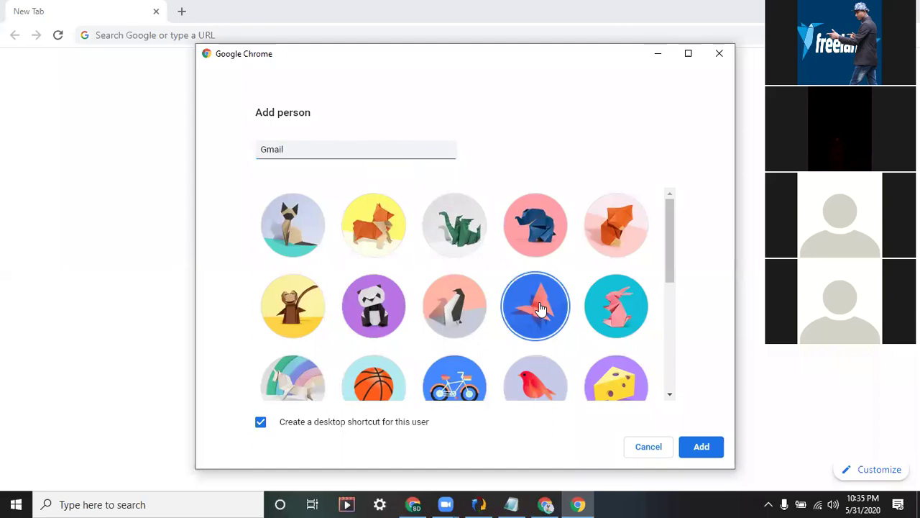
{"action": "left_click", "coordinate": [701, 447]}
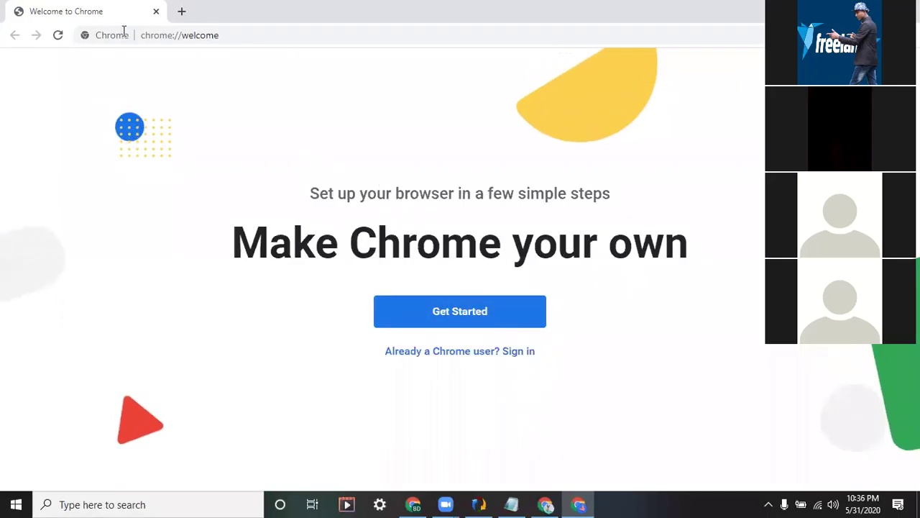
Replace the Welcome tab with a new tab, check Tuxler VPN, then open Clear browsing data
{"action": "left_click", "coordinate": [182, 12]}
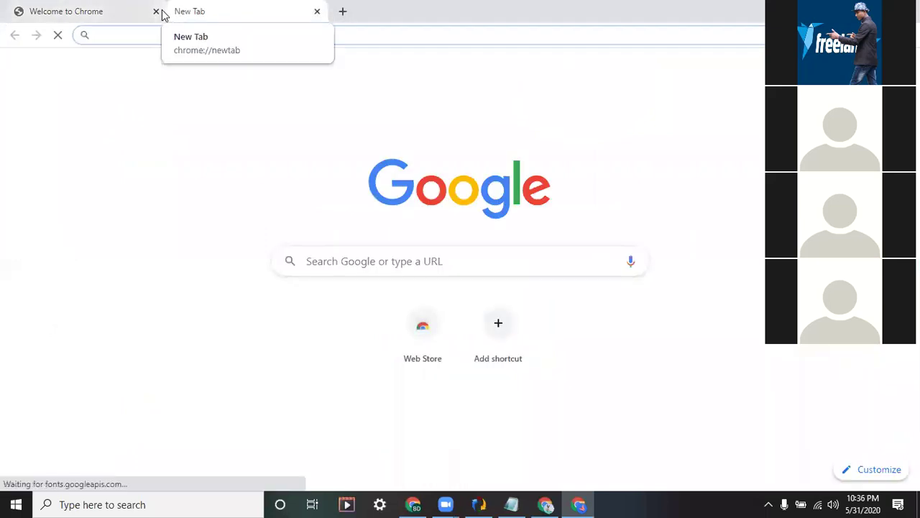
{"action": "left_click", "coordinate": [157, 12]}
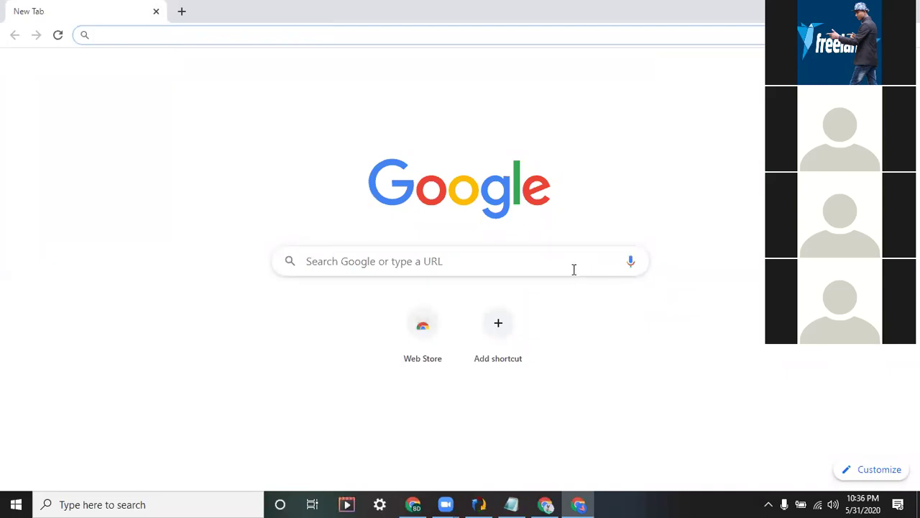
{"action": "left_click", "coordinate": [476, 504]}
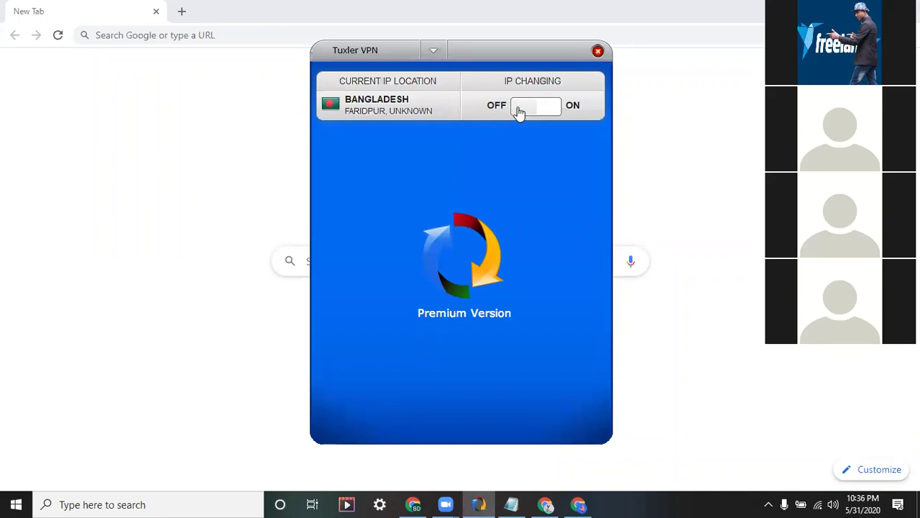
{"action": "left_click", "coordinate": [673, 149]}
{"action": "left_click", "coordinate": [205, 38]}
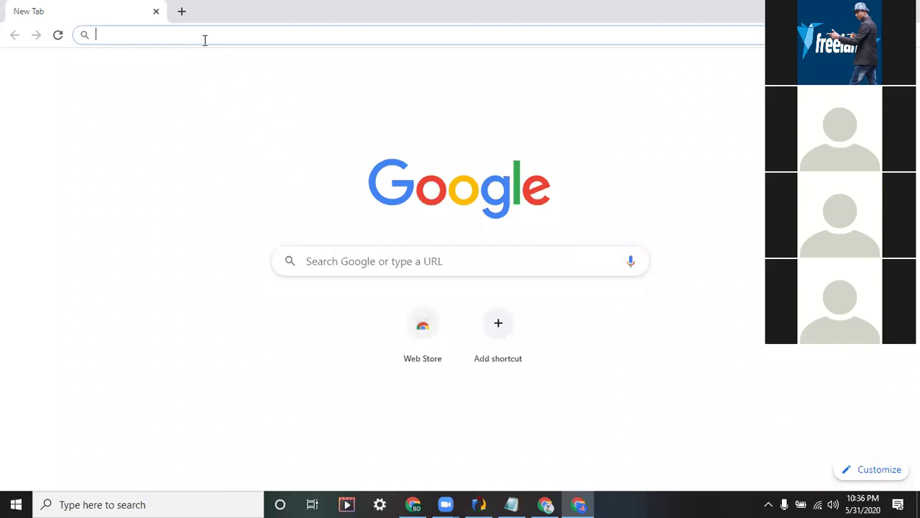
{"action": "key", "text": "ctrl+shift+Delete"}
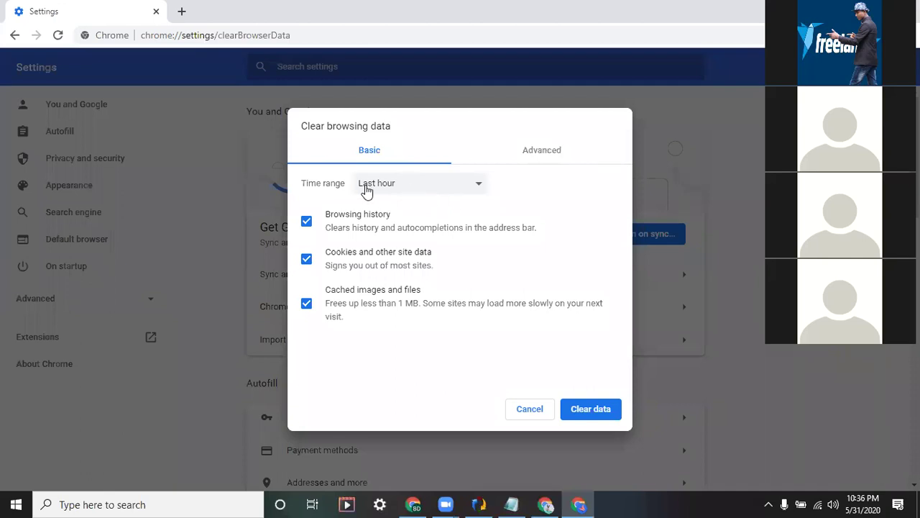
Set the Advanced clear-browsing-data time range to All time
{"action": "left_click", "coordinate": [429, 189]}
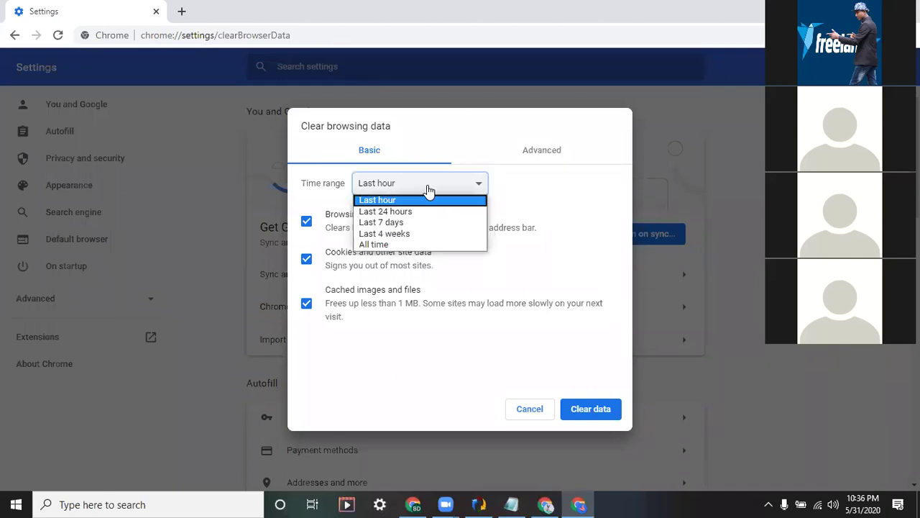
{"action": "left_click", "coordinate": [399, 244]}
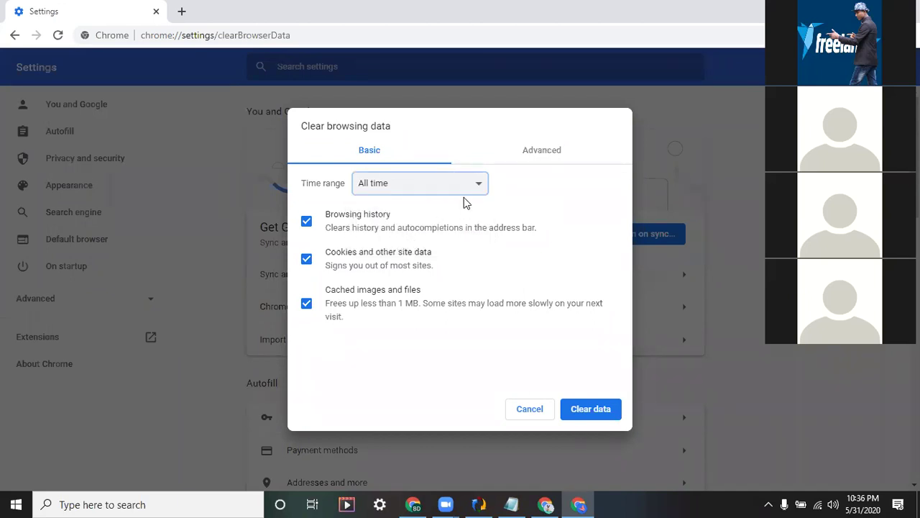
{"action": "left_click", "coordinate": [534, 161]}
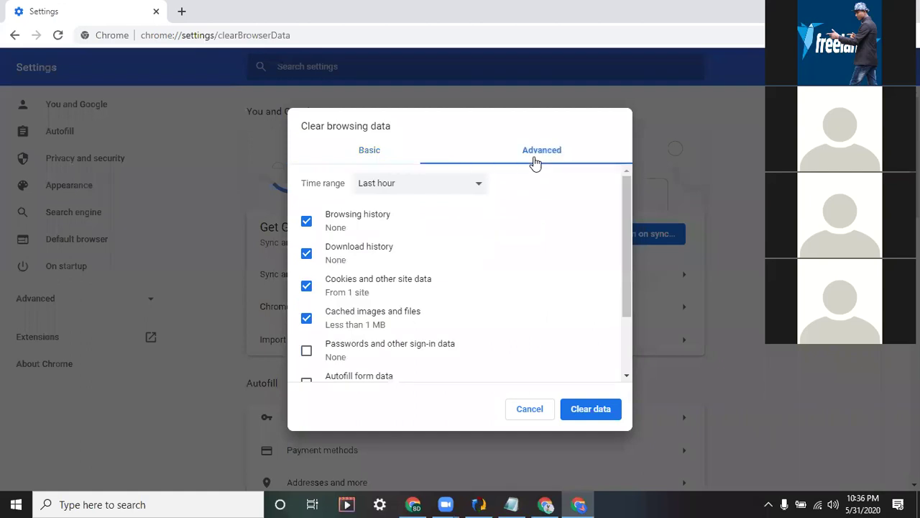
{"action": "left_click", "coordinate": [467, 185]}
{"action": "left_click", "coordinate": [428, 245]}
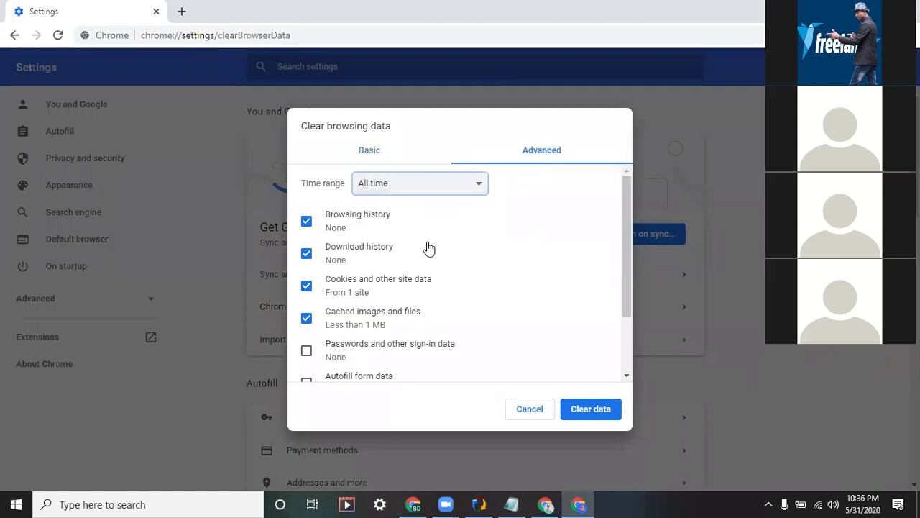
Also tick passwords, autofill, Site Settings and hosted app data, then clear the data
{"action": "scroll", "coordinate": [468, 264], "scroll_direction": "down", "scroll_amount": 3}
{"action": "left_click", "coordinate": [371, 271]}
{"action": "left_click", "coordinate": [363, 304]}
{"action": "left_click", "coordinate": [363, 333]}
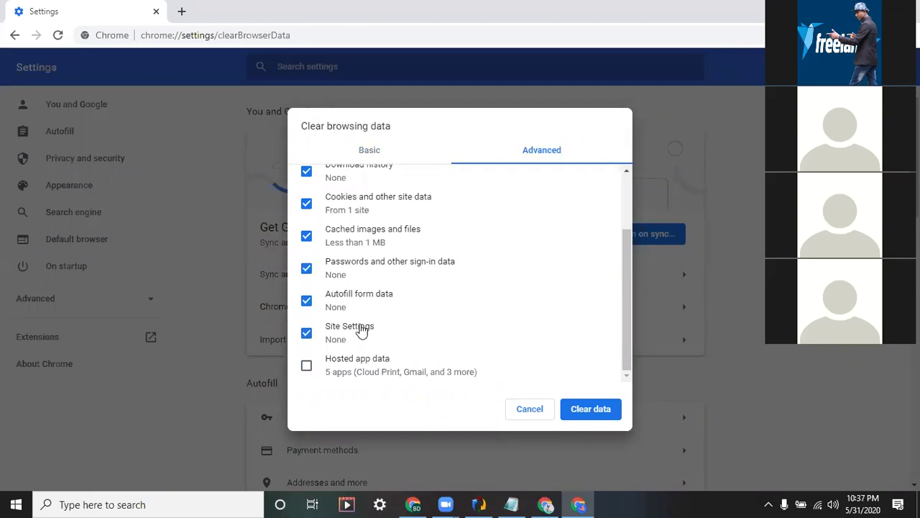
{"action": "left_click", "coordinate": [379, 363]}
{"action": "scroll", "coordinate": [443, 299], "scroll_direction": "up", "scroll_amount": 3}
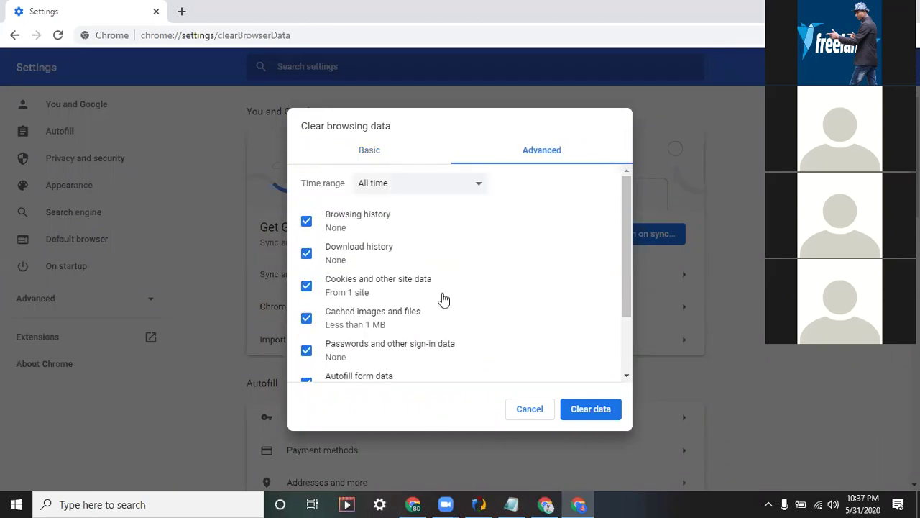
{"action": "left_click", "coordinate": [593, 409]}
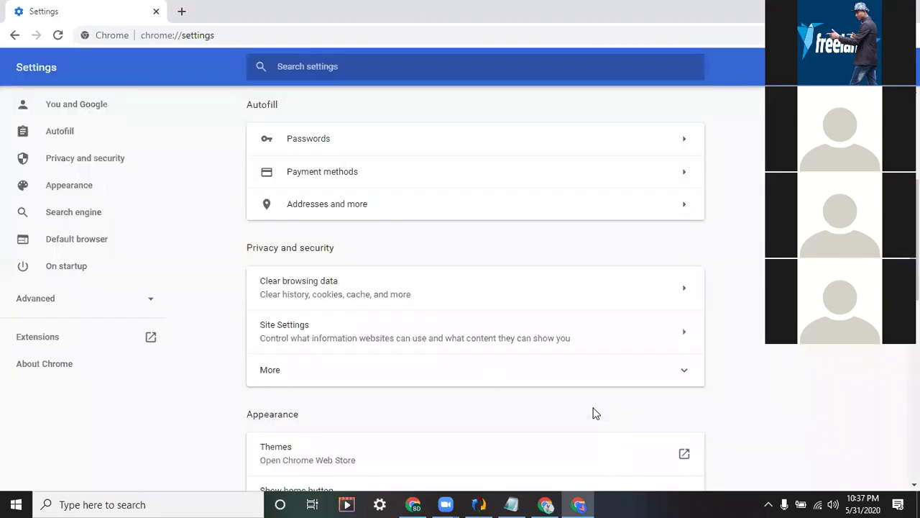
{"action": "left_click", "coordinate": [183, 10]}
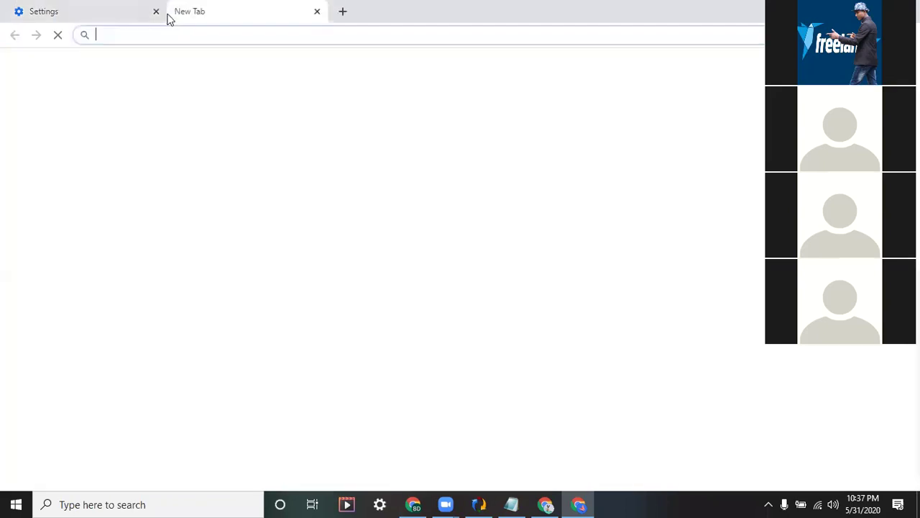
Clear the all-time browsing data a second time from the Advanced options
{"action": "left_click", "coordinate": [156, 11]}
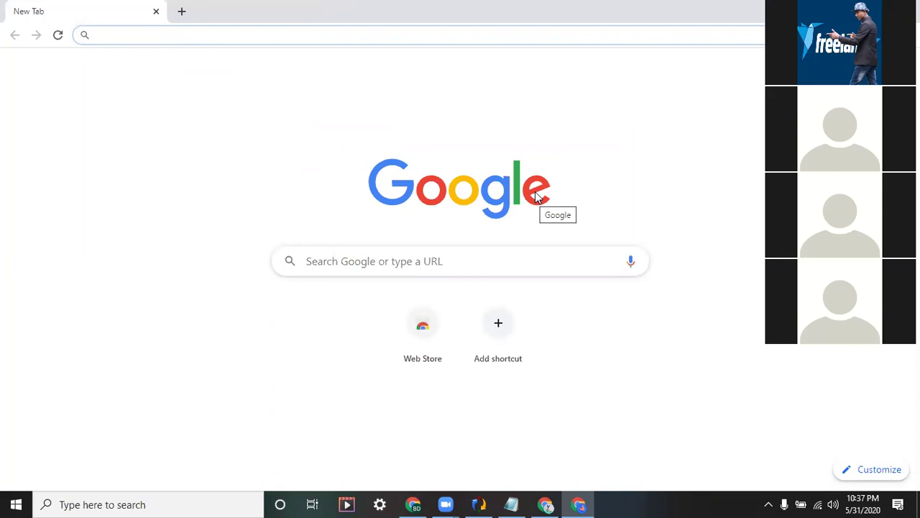
{"action": "key", "text": "ctrl+shift+Delete"}
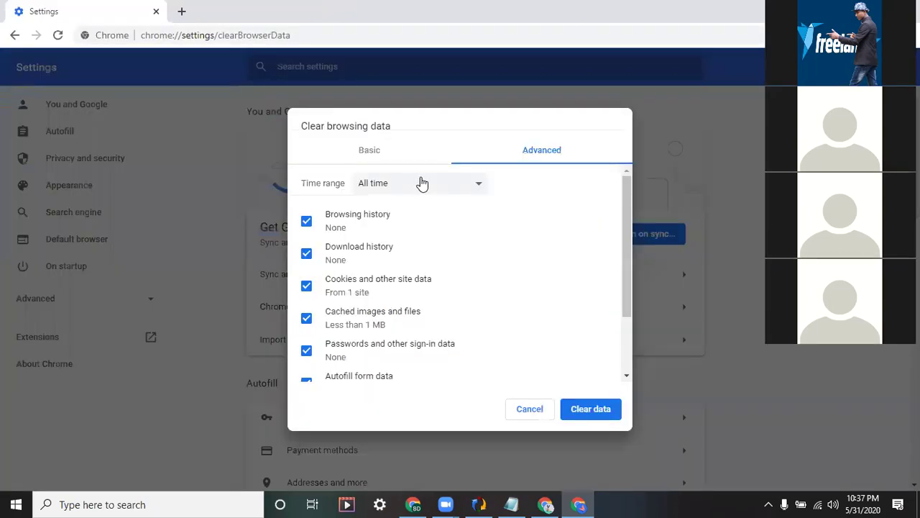
{"action": "left_click", "coordinate": [382, 159]}
{"action": "left_click", "coordinate": [545, 164]}
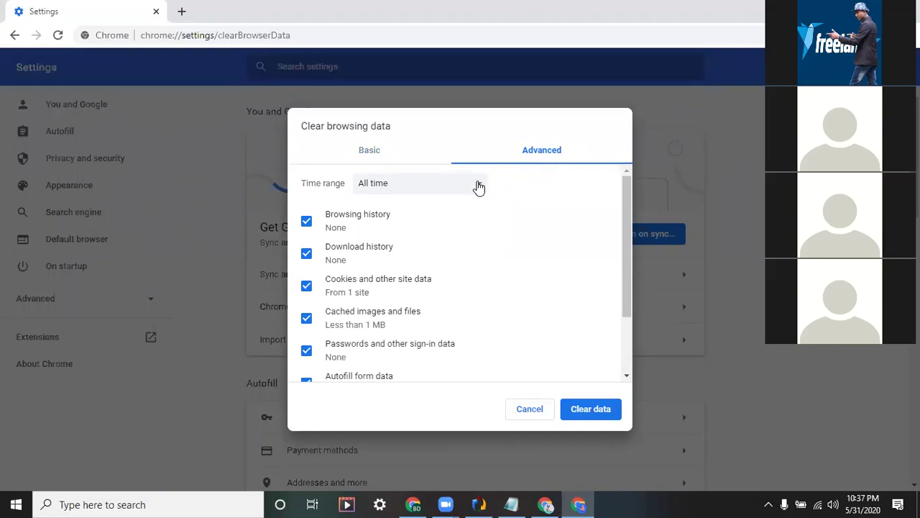
{"action": "left_click", "coordinate": [371, 152]}
{"action": "left_click", "coordinate": [554, 154]}
{"action": "left_click", "coordinate": [595, 412]}
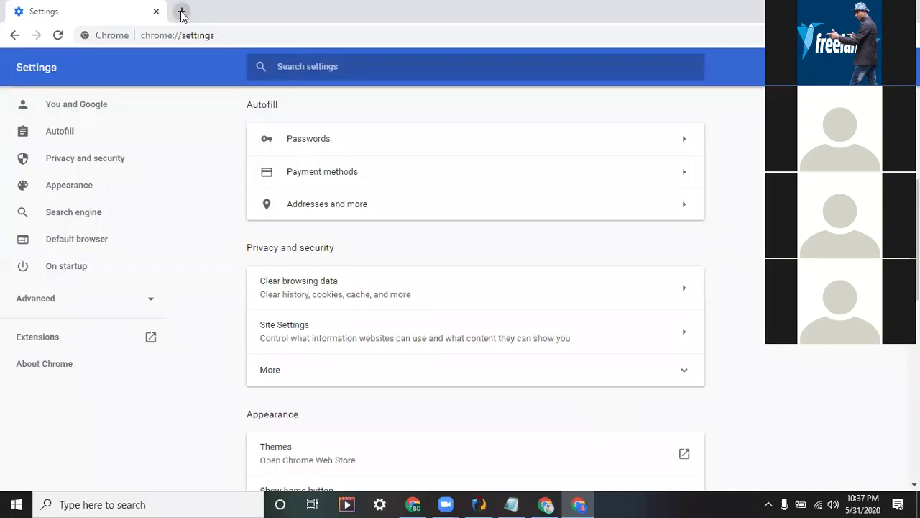
Leave a fresh New Tab open and bring up the Tuxler VPN window
{"action": "left_click", "coordinate": [181, 11]}
{"action": "left_click", "coordinate": [156, 11]}
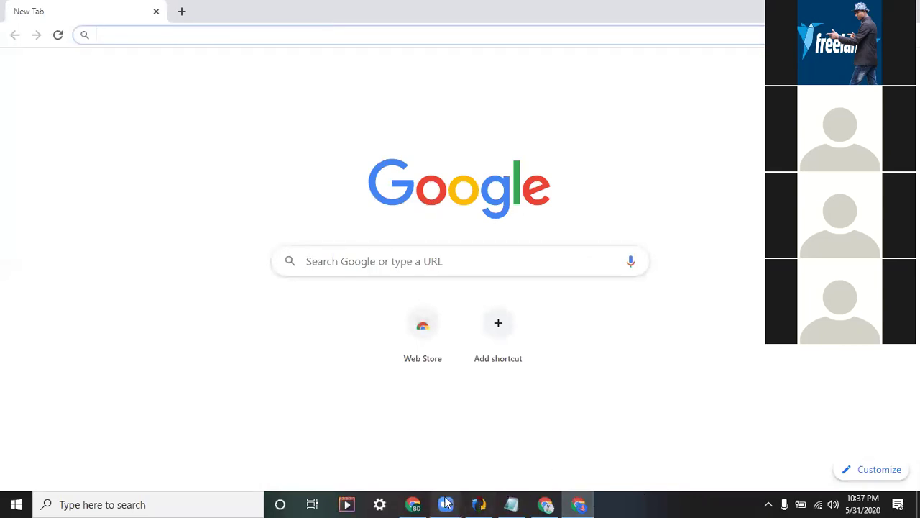
{"action": "left_click", "coordinate": [471, 504]}
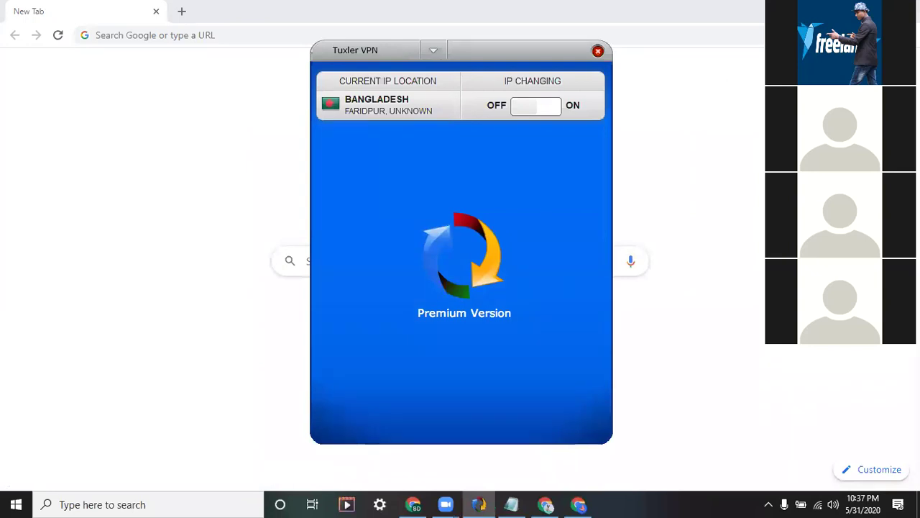
Minimise Chrome and switch Tuxler's IP Changing ON, moving the location to Brussels, Belgium
{"action": "left_click", "coordinate": [546, 504]}
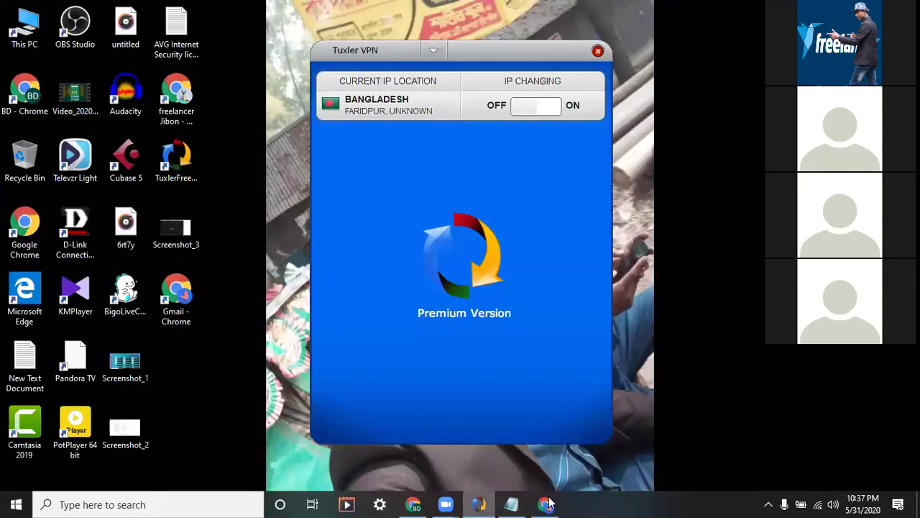
{"action": "mouse_move", "coordinate": [548, 504]}
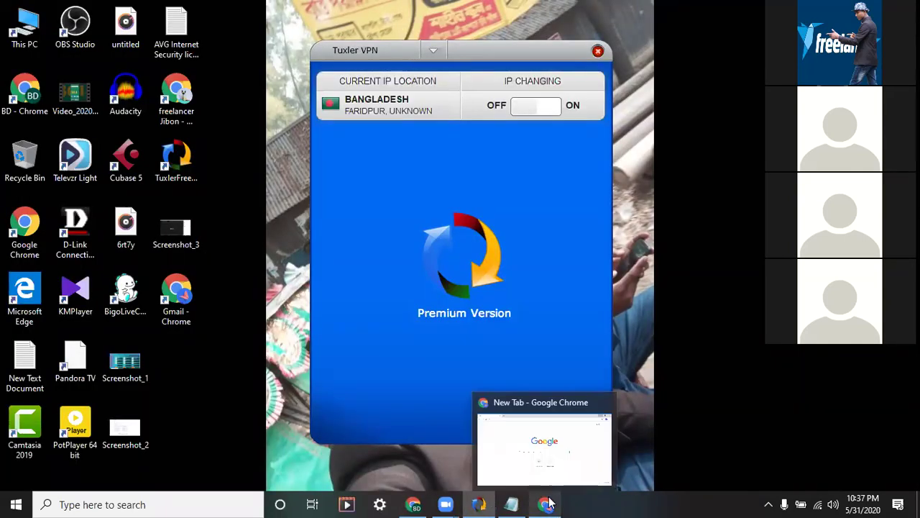
{"action": "left_click", "coordinate": [517, 113]}
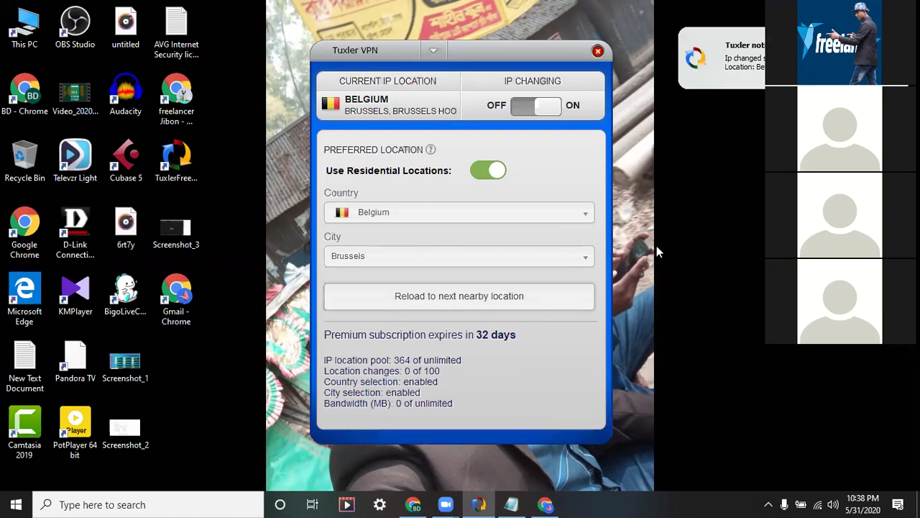
Open the Country dropdown and close it with Belgium still selected
{"action": "left_click", "coordinate": [562, 220]}
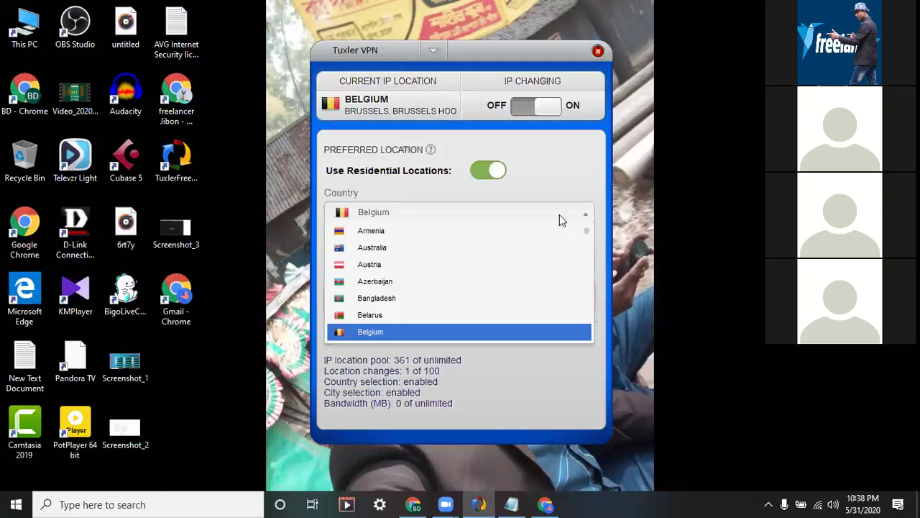
{"action": "left_click", "coordinate": [561, 220]}
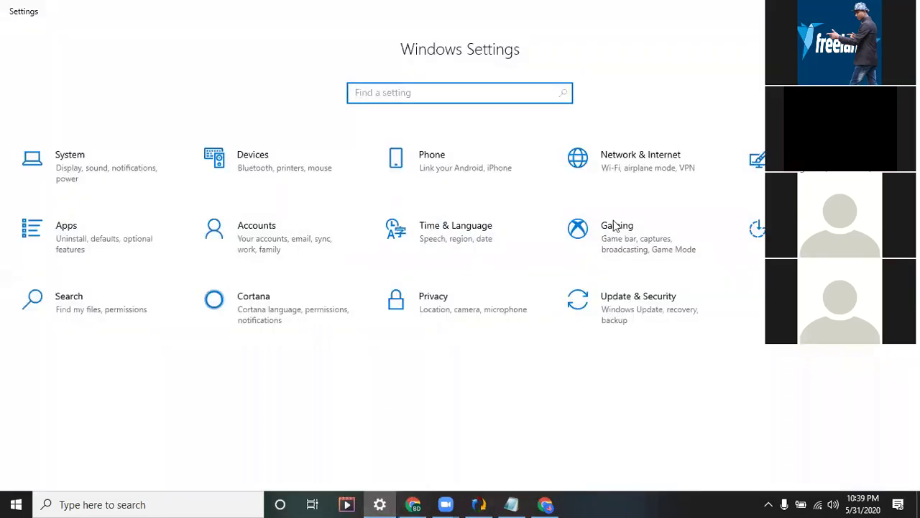
Open Date & time settings and check the VPN's current Belgium location
{"action": "left_click", "coordinate": [503, 237]}
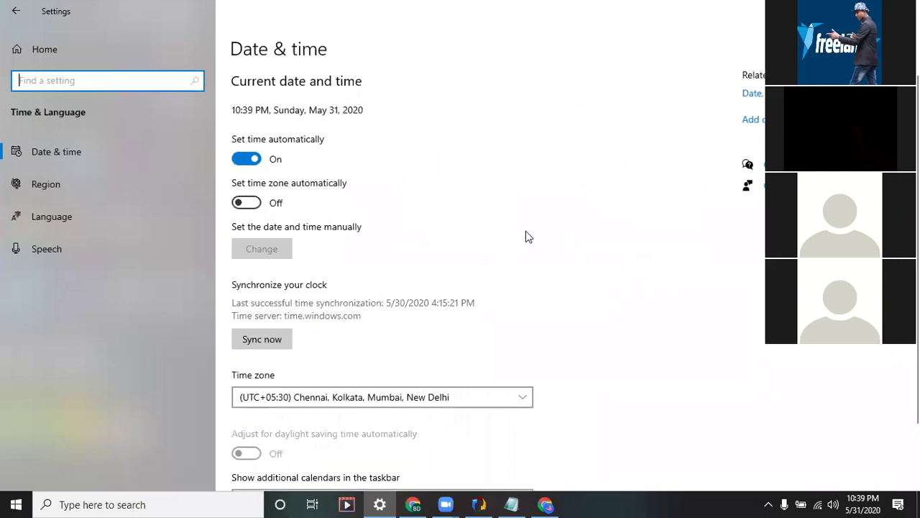
{"action": "scroll", "coordinate": [525, 237], "scroll_direction": "down", "scroll_amount": 2}
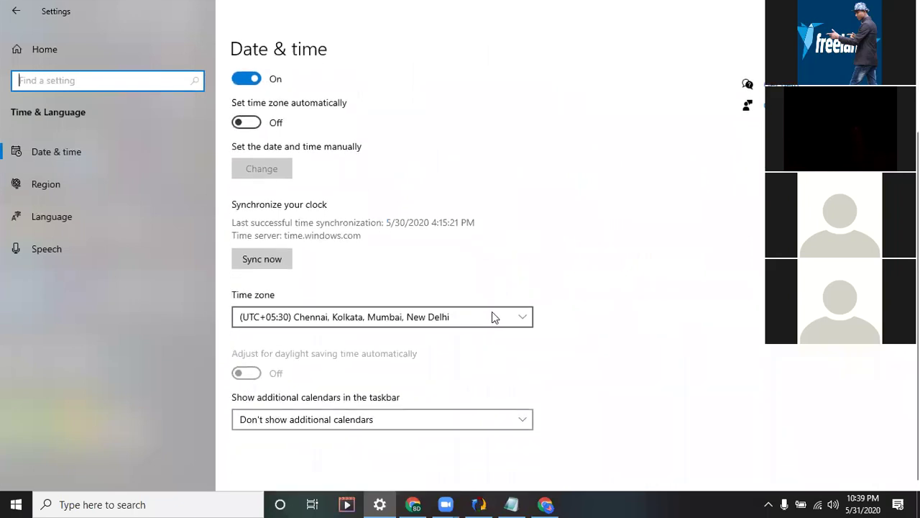
{"action": "left_click", "coordinate": [479, 504]}
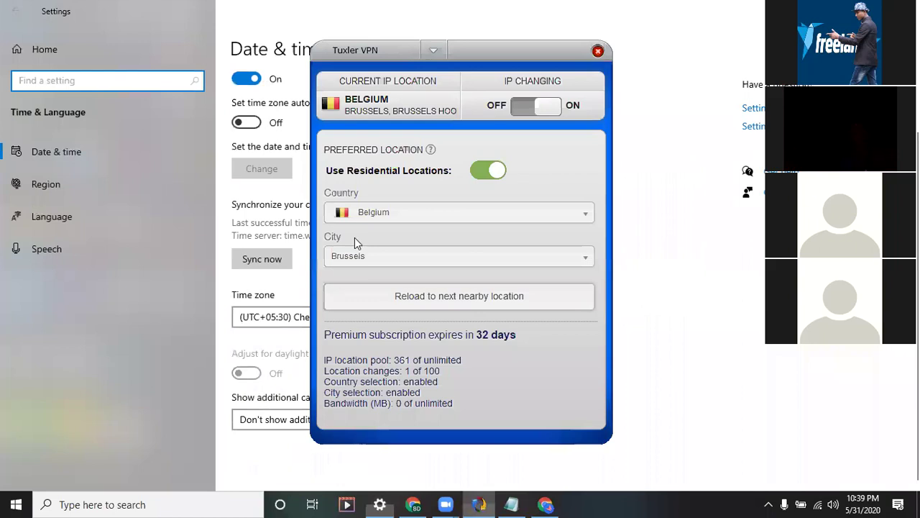
{"action": "left_click", "coordinate": [649, 454]}
Set the Windows time zone to (UTC+01:00) Brussels, Copenhagen, Madrid, Paris
{"action": "left_click", "coordinate": [443, 317]}
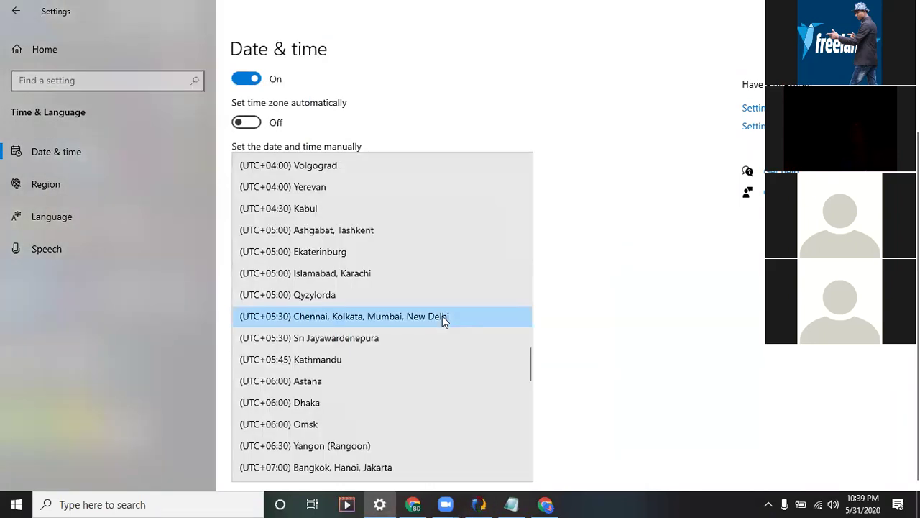
{"action": "scroll", "coordinate": [417, 336], "scroll_direction": "up", "scroll_amount": 20}
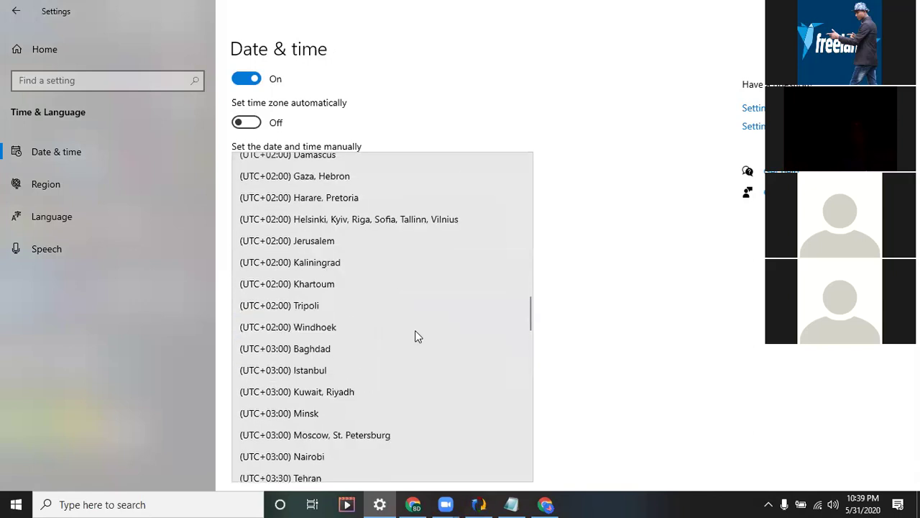
{"action": "scroll", "coordinate": [415, 335], "scroll_direction": "up", "scroll_amount": 15}
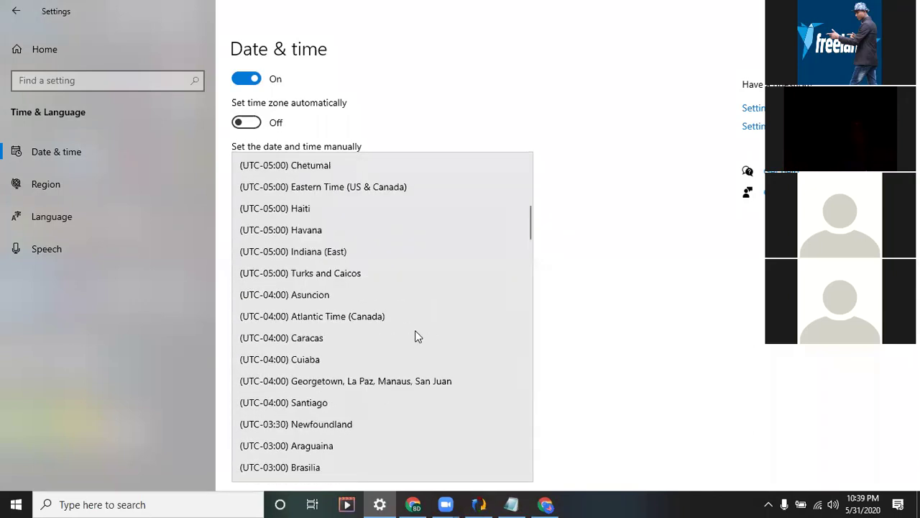
{"action": "scroll", "coordinate": [415, 334], "scroll_direction": "up", "scroll_amount": 1}
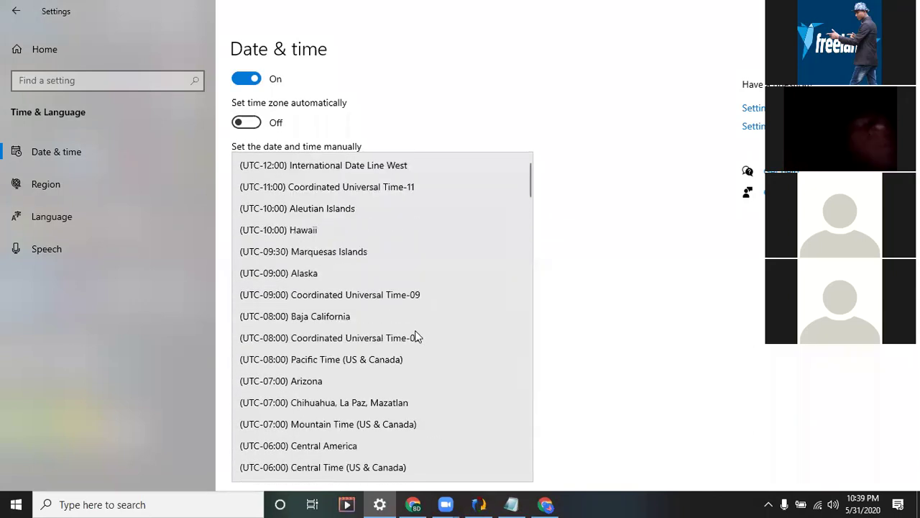
{"action": "scroll", "coordinate": [415, 334], "scroll_direction": "down", "scroll_amount": 3}
{"action": "scroll", "coordinate": [417, 333], "scroll_direction": "down", "scroll_amount": 9}
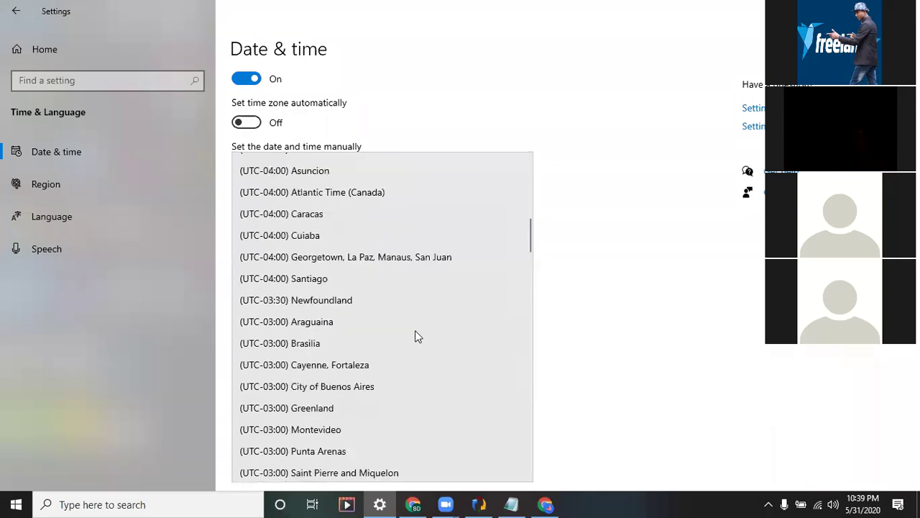
{"action": "scroll", "coordinate": [415, 333], "scroll_direction": "down", "scroll_amount": 3}
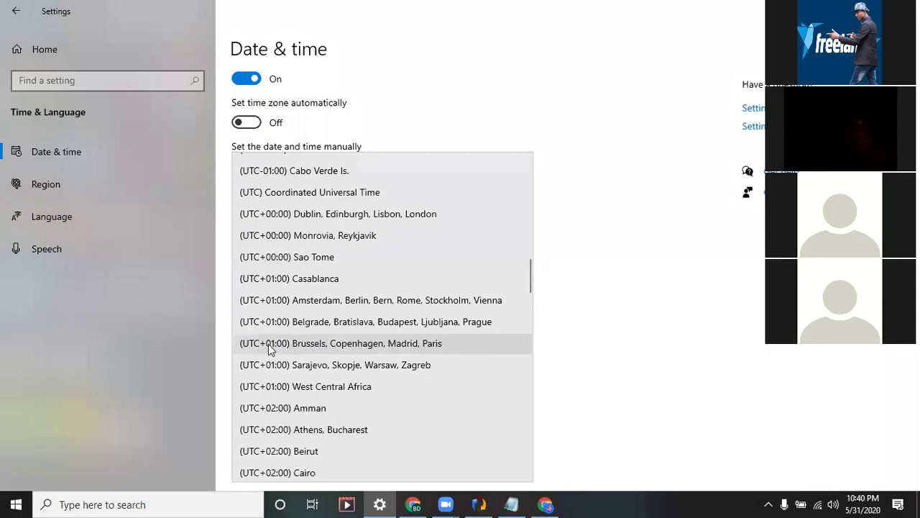
{"action": "left_click", "coordinate": [316, 349]}
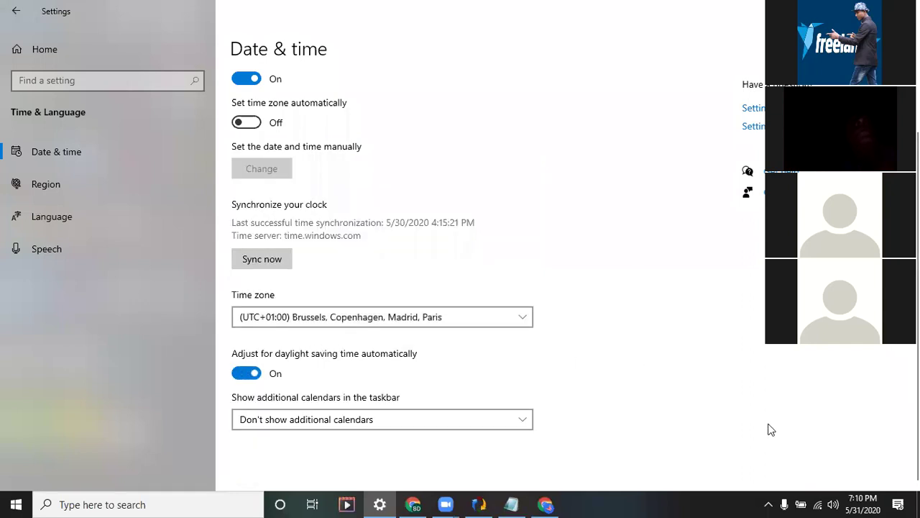
{"action": "mouse_move", "coordinate": [853, 502]}
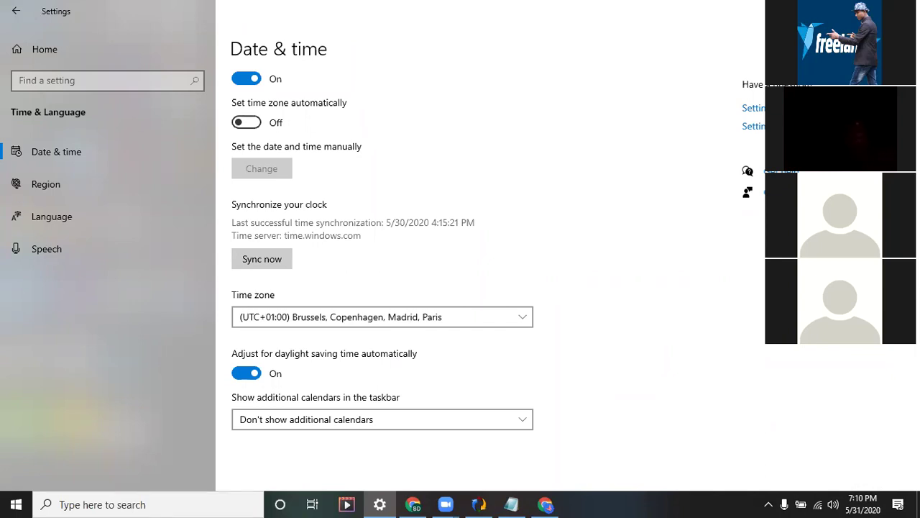
{"action": "scroll", "coordinate": [633, 177], "scroll_direction": "up", "scroll_amount": 3}
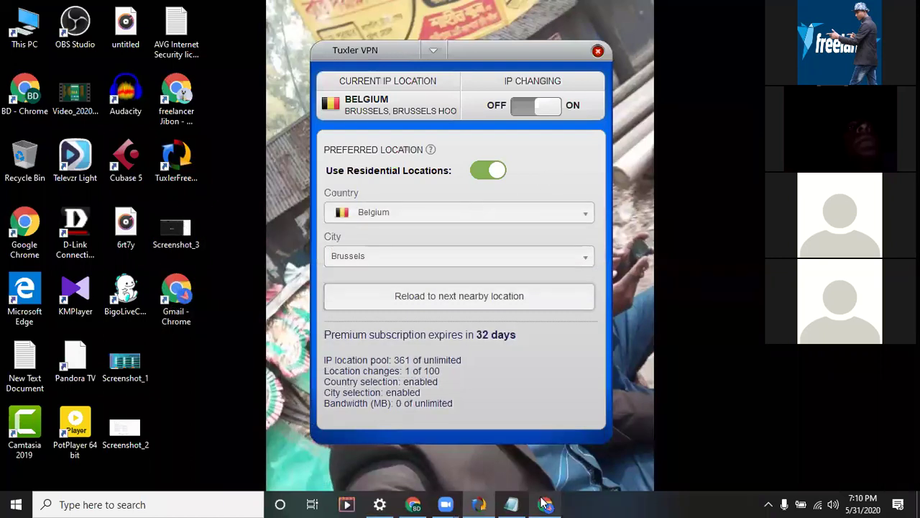
{"action": "left_click", "coordinate": [545, 504]}
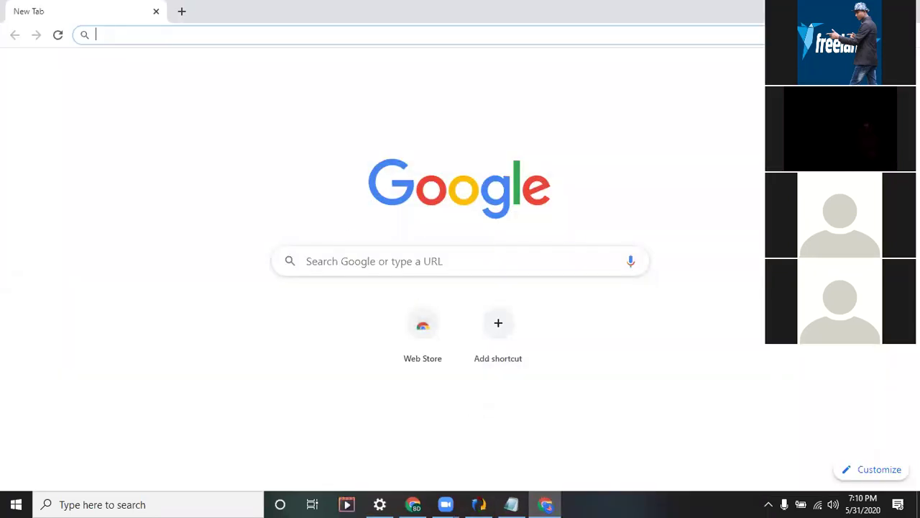
Clear all-time browsing data twice, leaving only a fresh Google New Tab open
{"action": "key", "text": "ctrl+shift+Delete"}
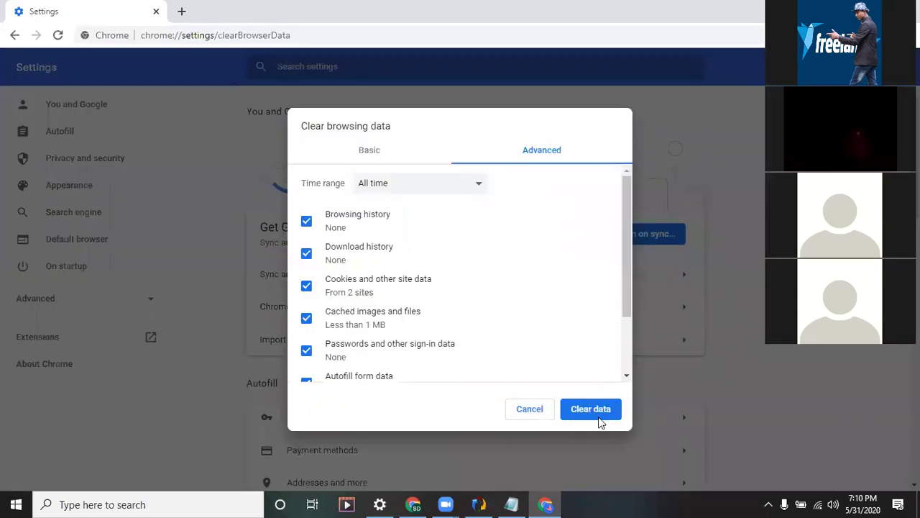
{"action": "left_click", "coordinate": [609, 409]}
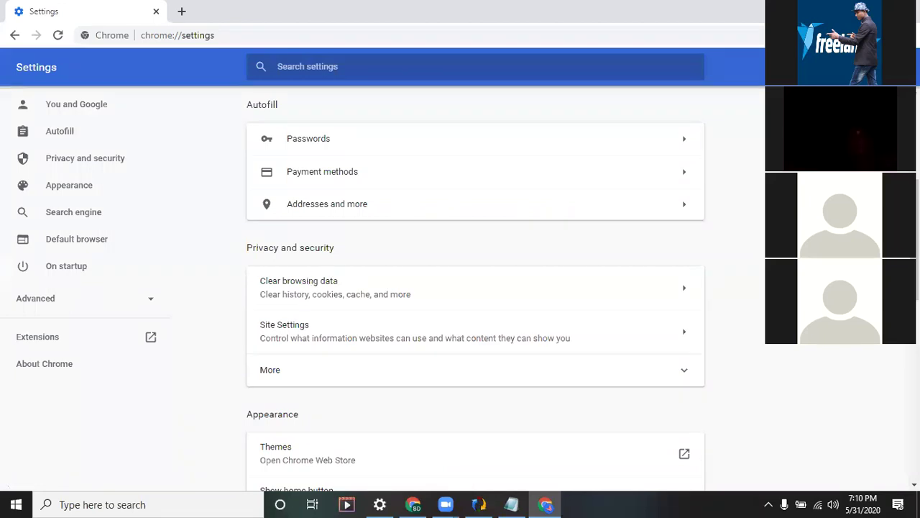
{"action": "key", "text": "ctrl+shift+Delete"}
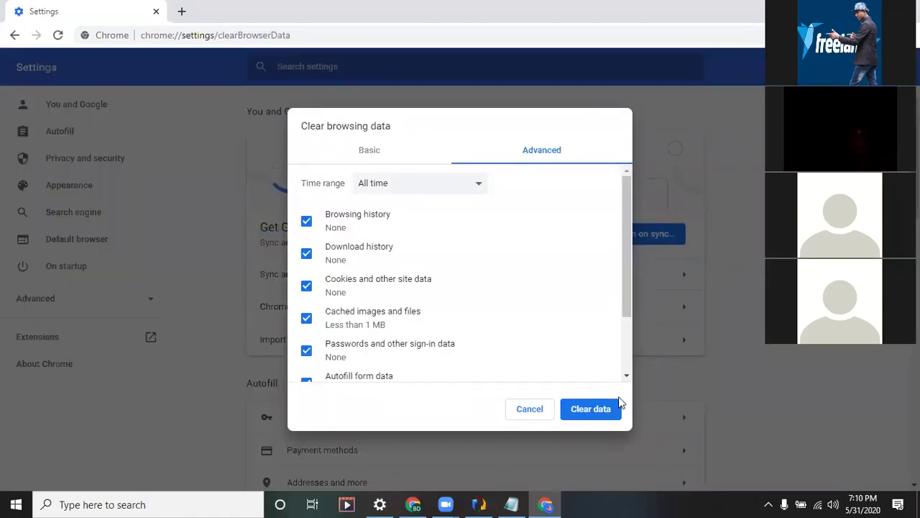
{"action": "left_click", "coordinate": [599, 415]}
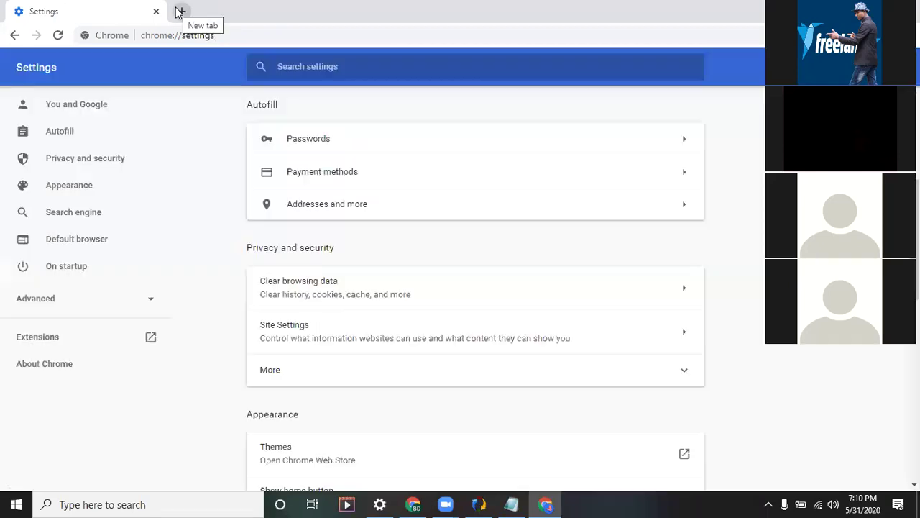
{"action": "left_click", "coordinate": [179, 12]}
{"action": "left_click", "coordinate": [160, 12]}
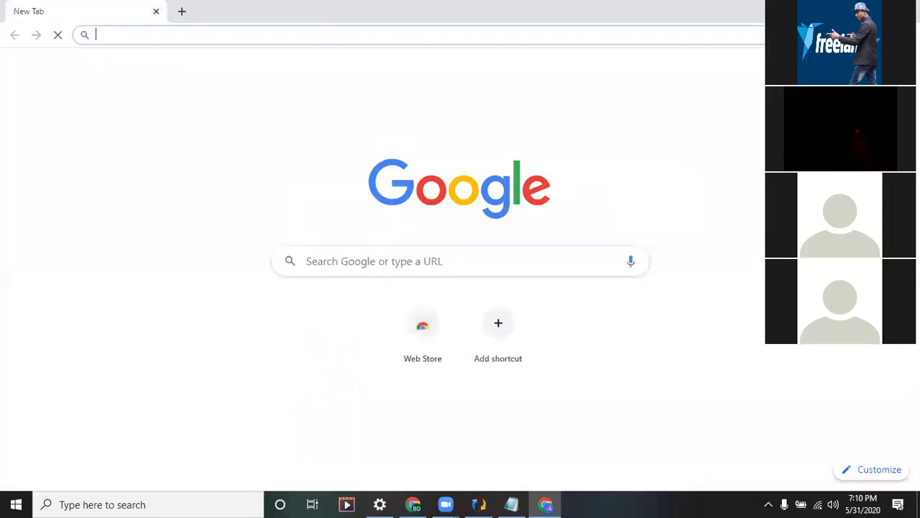
Open Gmail, choose Account maken for yourself, and click into the first name field
{"action": "left_click", "coordinate": [805, 61]}
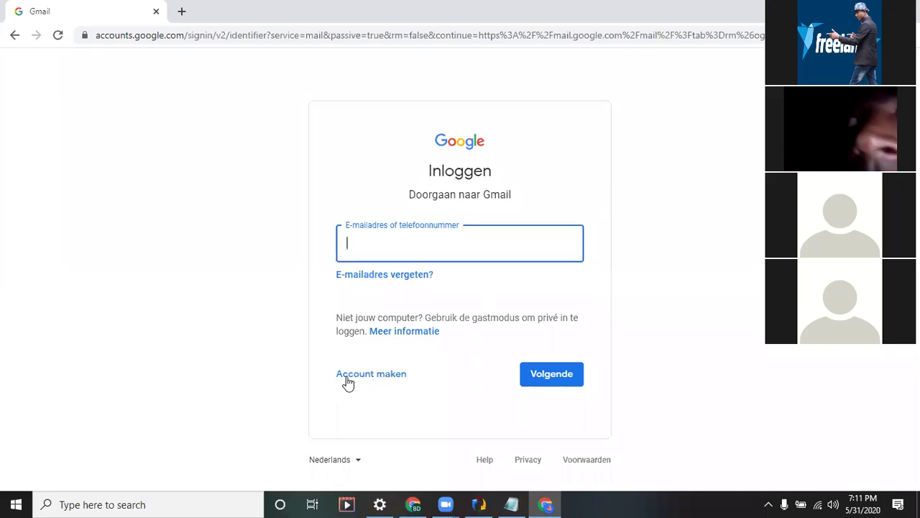
{"action": "left_click", "coordinate": [368, 383]}
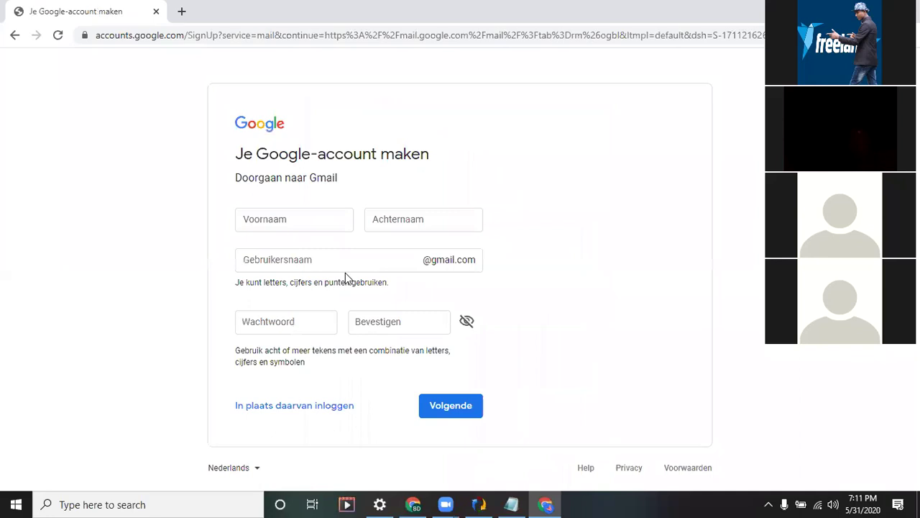
{"action": "left_click", "coordinate": [306, 219]}
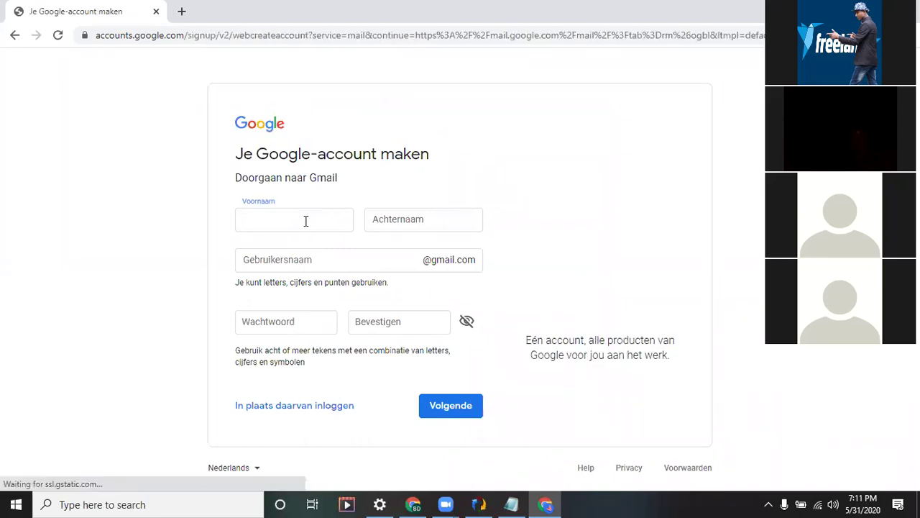
Fill in the first and last name fields with placeholder names, then move to the username field
{"action": "type", "text": "ghasfs"}
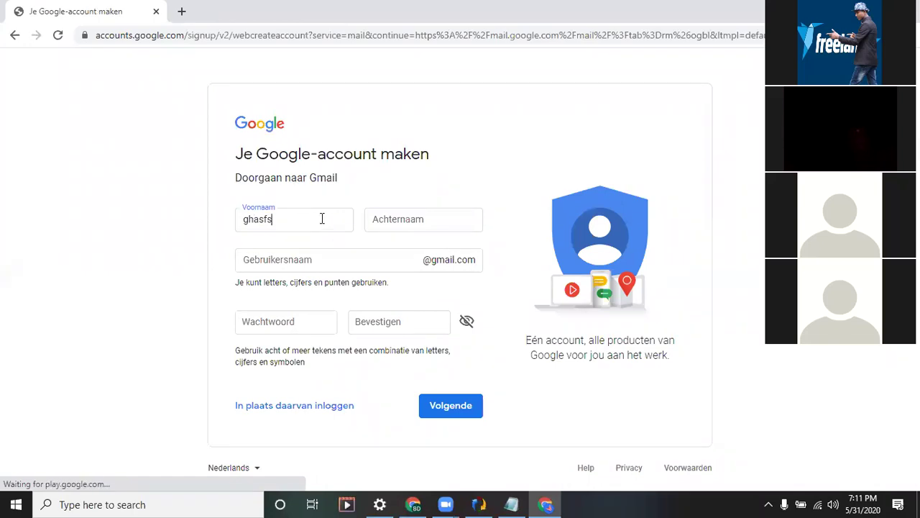
{"action": "left_click", "coordinate": [424, 219]}
{"action": "type", "text": "f"}
{"action": "key", "text": "shift+Tab"}
{"action": "type", "text": "d"}
{"action": "left_click", "coordinate": [426, 224]}
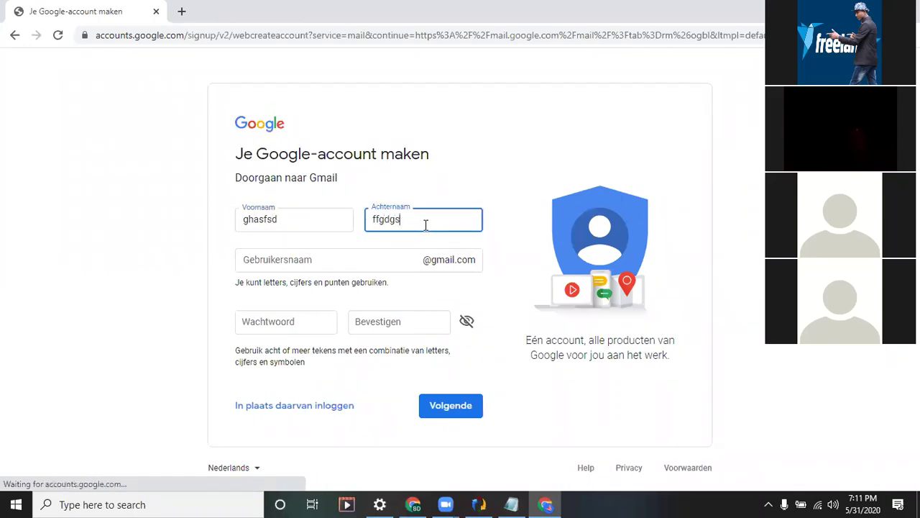
{"action": "left_click", "coordinate": [345, 259]}
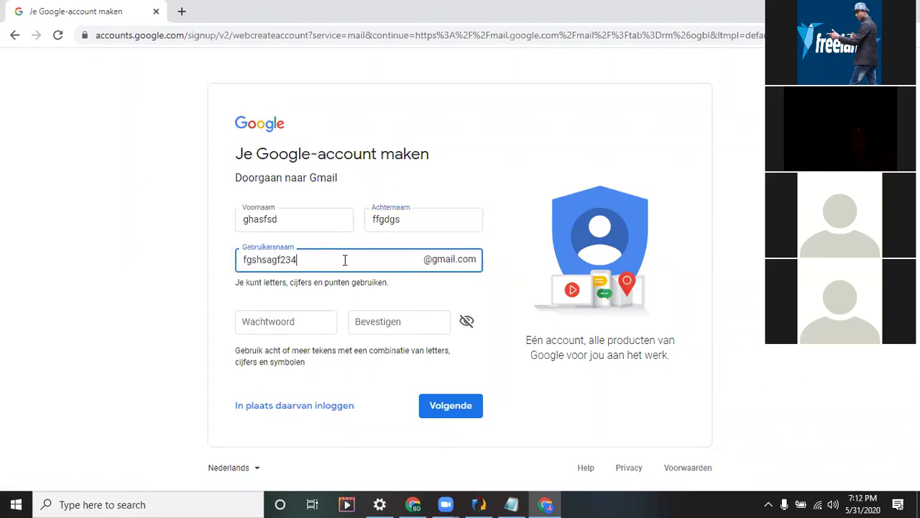
Enter a password, reveal it, copy it into the confirmation field, submit, and decline saving it
{"action": "left_click", "coordinate": [268, 324]}
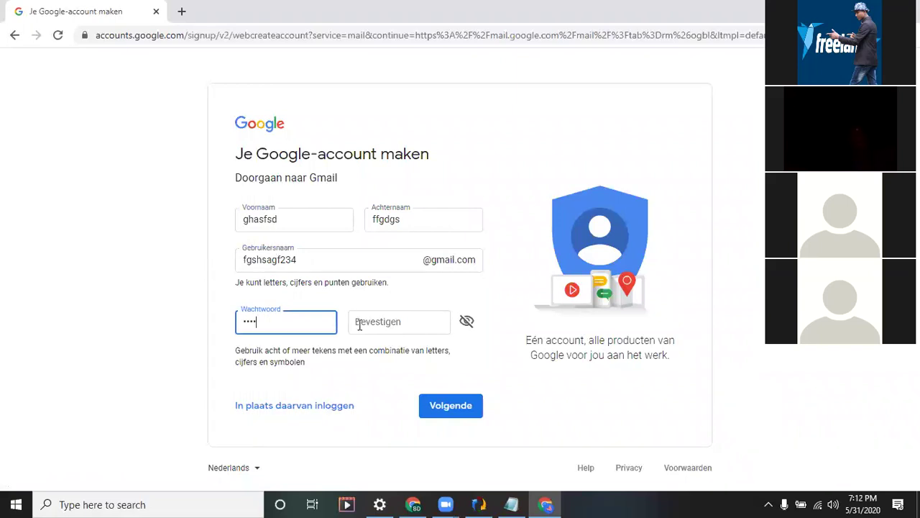
{"action": "left_click", "coordinate": [464, 324]}
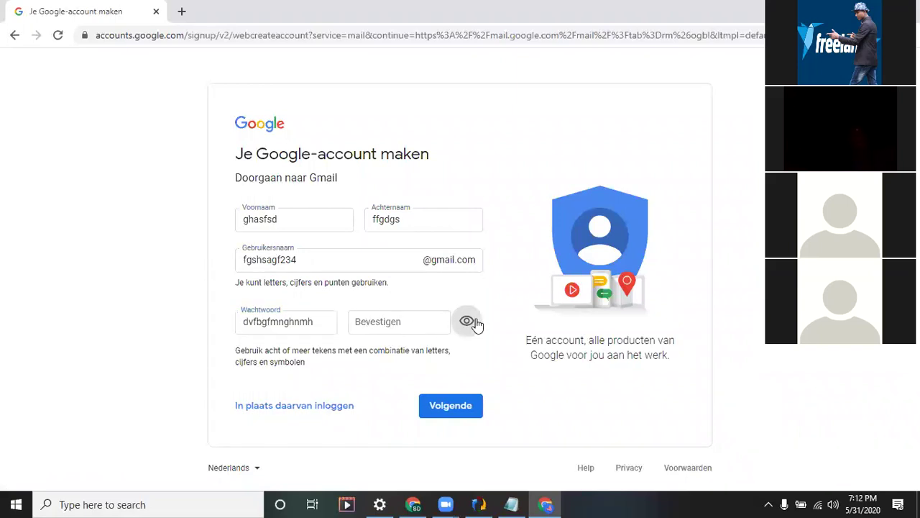
{"action": "left_click", "coordinate": [307, 325]}
{"action": "double_click", "coordinate": [307, 325]}
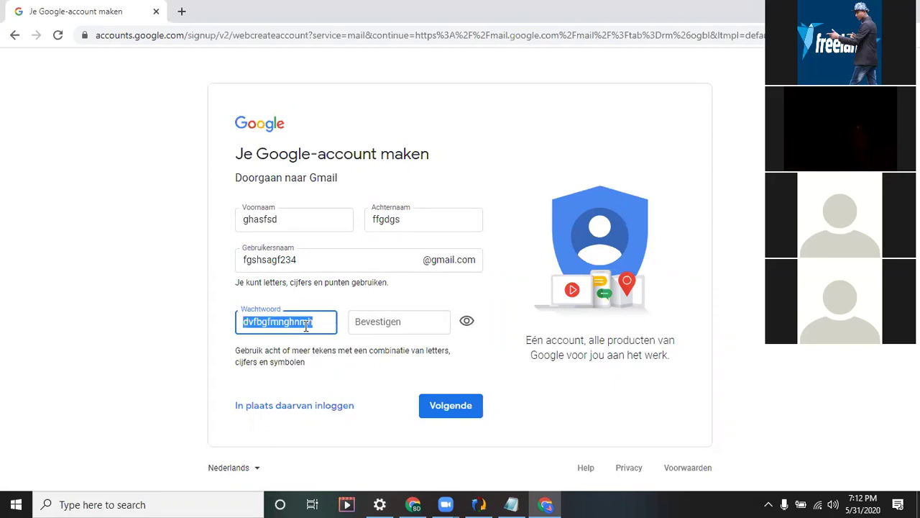
{"action": "left_click", "coordinate": [438, 322]}
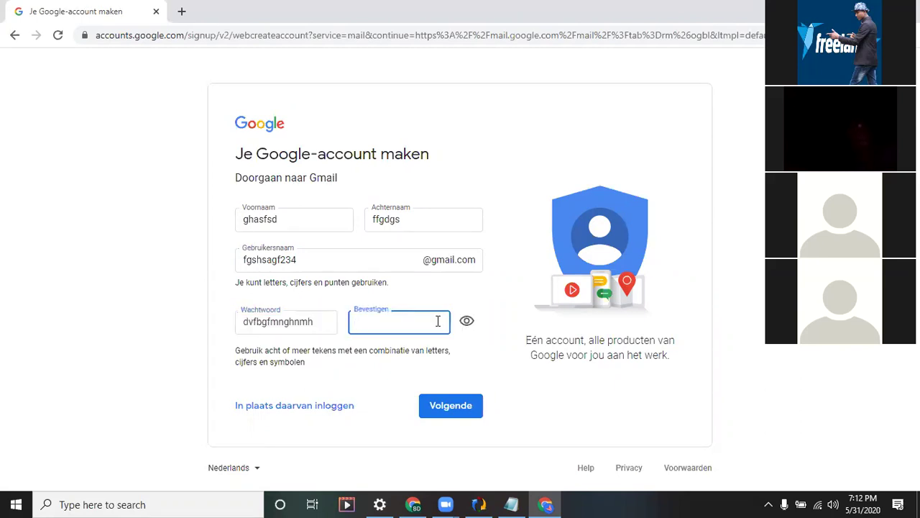
{"action": "key", "text": "ctrl+v"}
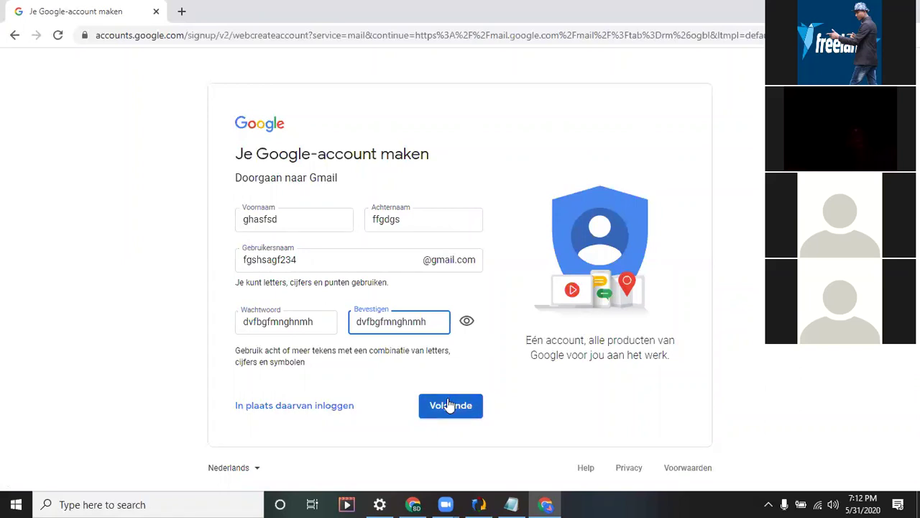
{"action": "left_click", "coordinate": [449, 406]}
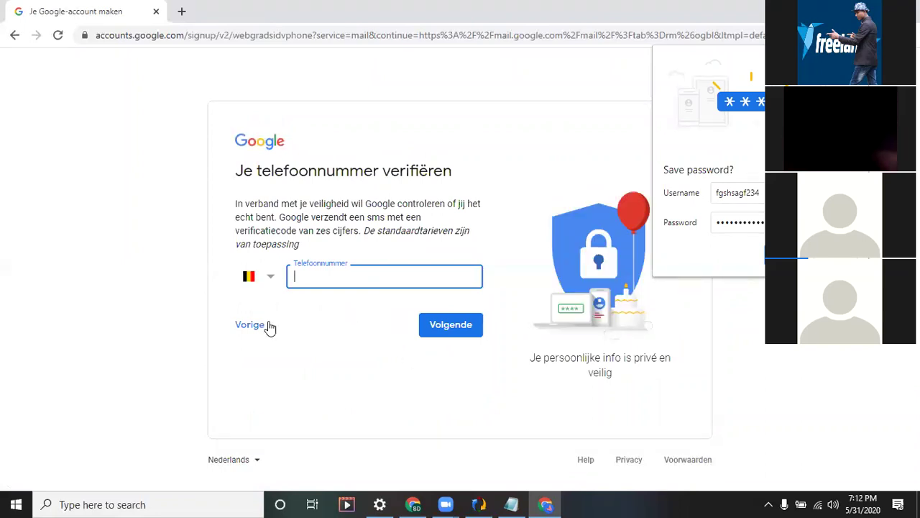
{"action": "left_click", "coordinate": [786, 255]}
Replace the Gmail sign-up tab with a blank new tab and bring up Tuxler VPN
{"action": "left_click", "coordinate": [183, 13]}
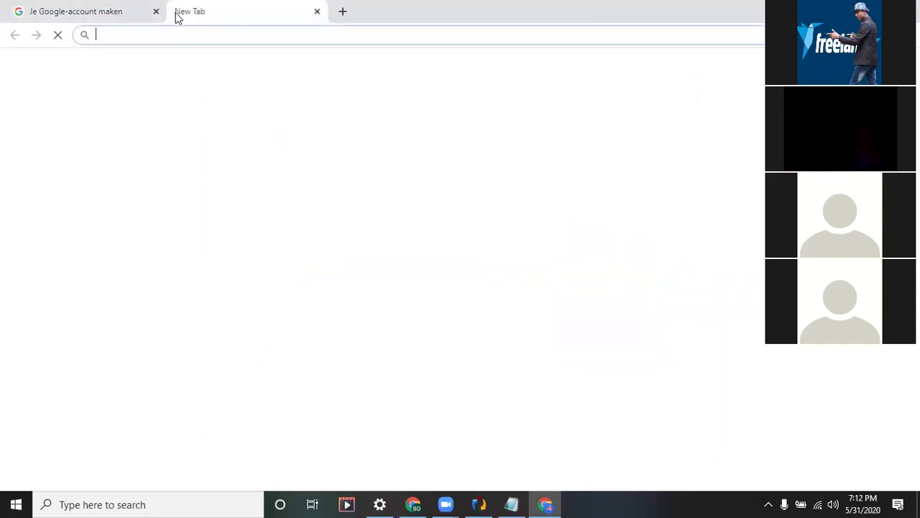
{"action": "left_click", "coordinate": [107, 11]}
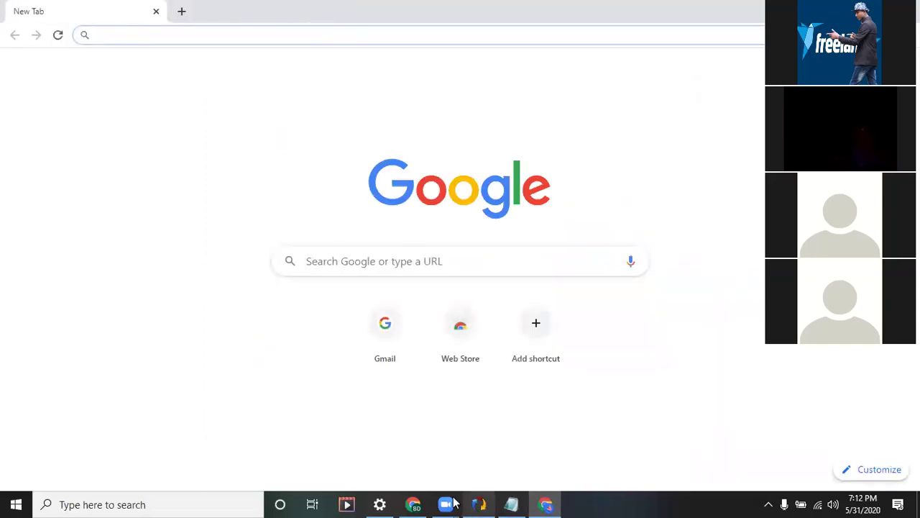
{"action": "mouse_move", "coordinate": [423, 503]}
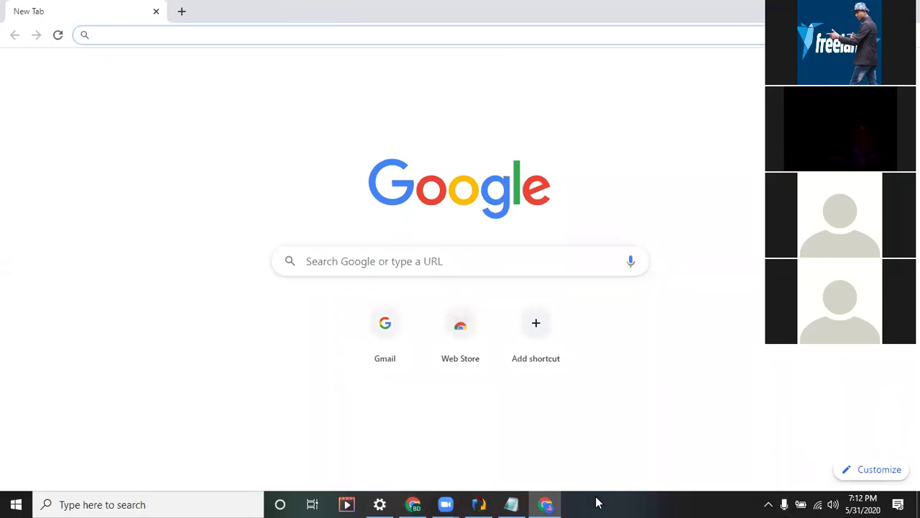
{"action": "left_click", "coordinate": [487, 503]}
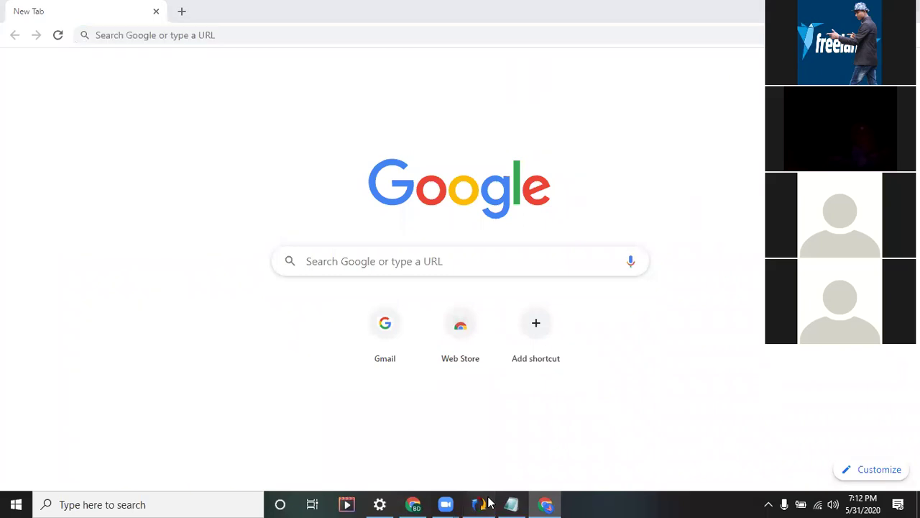
Pick India as the VPN country and browse its list of cities
{"action": "left_click", "coordinate": [520, 220]}
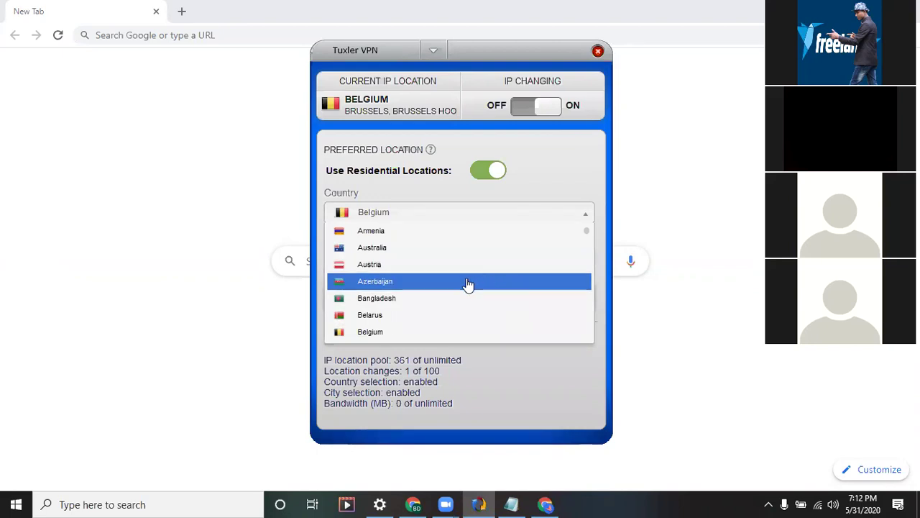
{"action": "scroll", "coordinate": [445, 296], "scroll_direction": "down", "scroll_amount": 1}
{"action": "scroll", "coordinate": [427, 305], "scroll_direction": "down", "scroll_amount": 1}
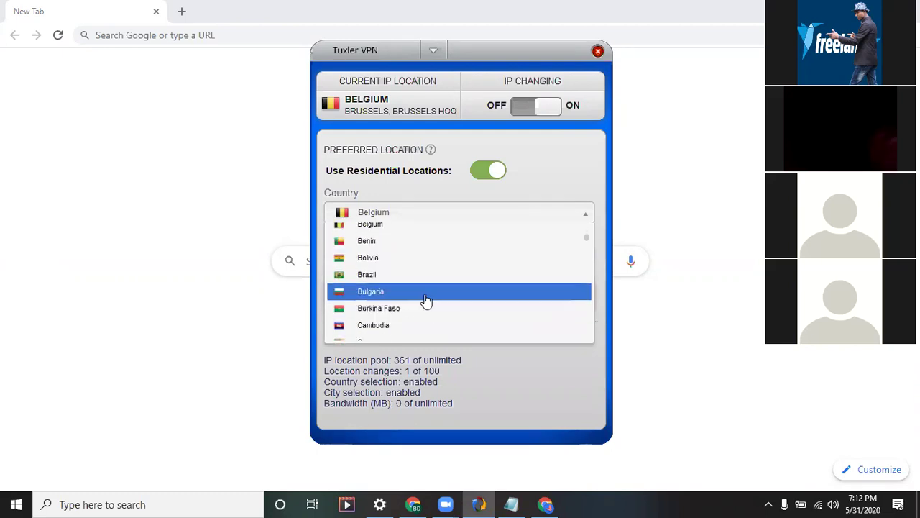
{"action": "scroll", "coordinate": [456, 286], "scroll_direction": "down", "scroll_amount": 2}
{"action": "scroll", "coordinate": [457, 287], "scroll_direction": "down", "scroll_amount": 1}
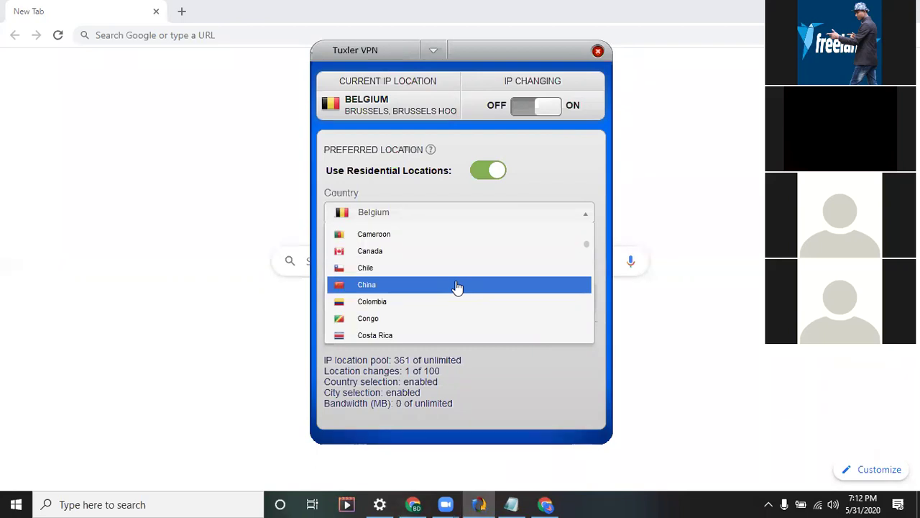
{"action": "scroll", "coordinate": [458, 287], "scroll_direction": "down", "scroll_amount": 1}
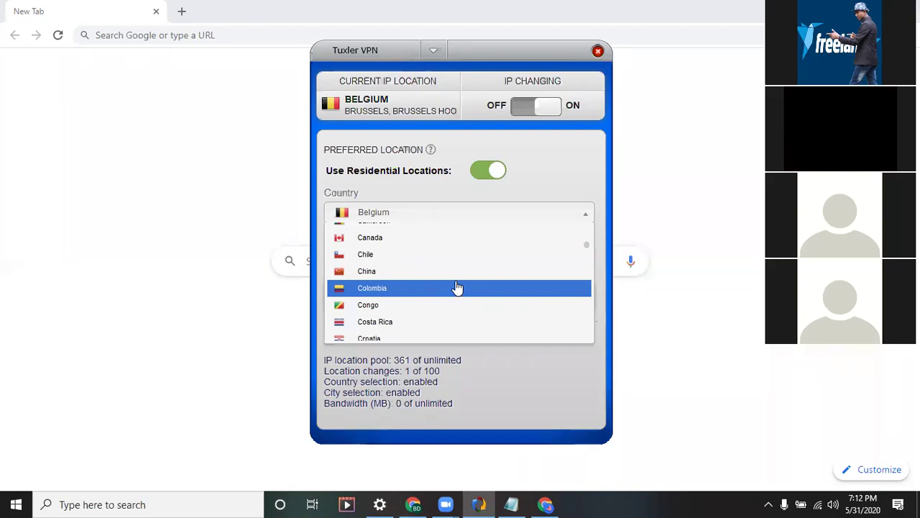
{"action": "scroll", "coordinate": [458, 287], "scroll_direction": "down", "scroll_amount": 3}
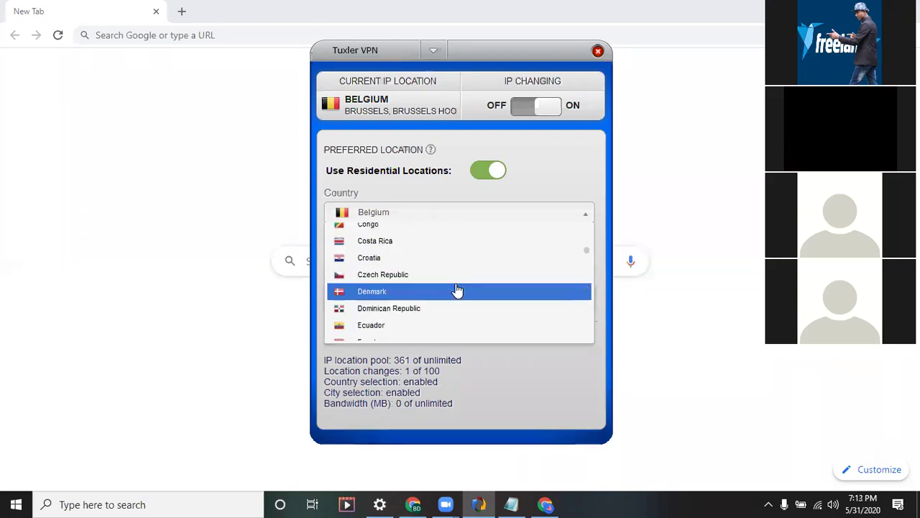
{"action": "scroll", "coordinate": [457, 290], "scroll_direction": "down", "scroll_amount": 6}
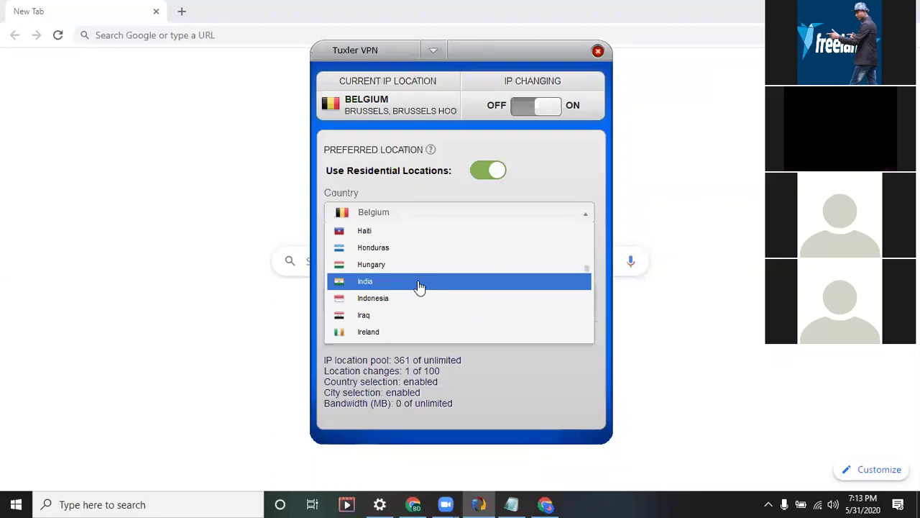
{"action": "left_click", "coordinate": [419, 282]}
{"action": "left_click", "coordinate": [464, 256]}
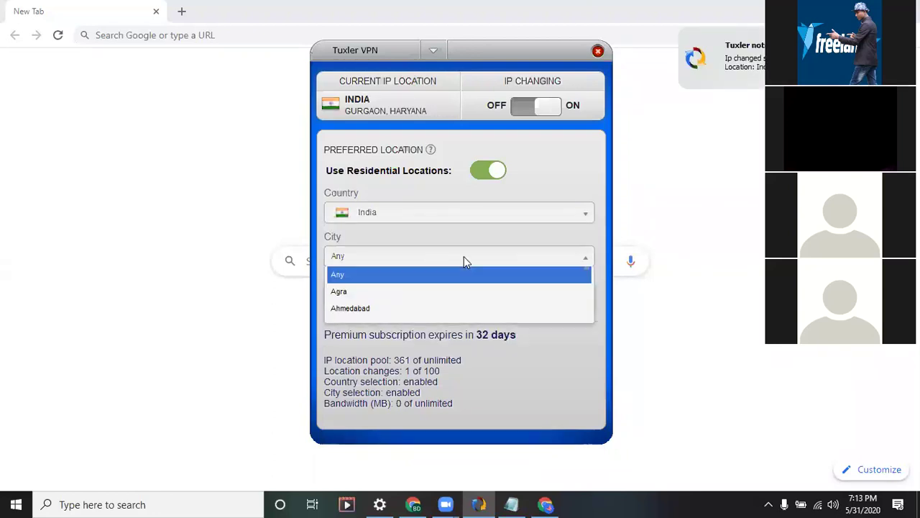
{"action": "scroll", "coordinate": [413, 277], "scroll_direction": "down", "scroll_amount": 3}
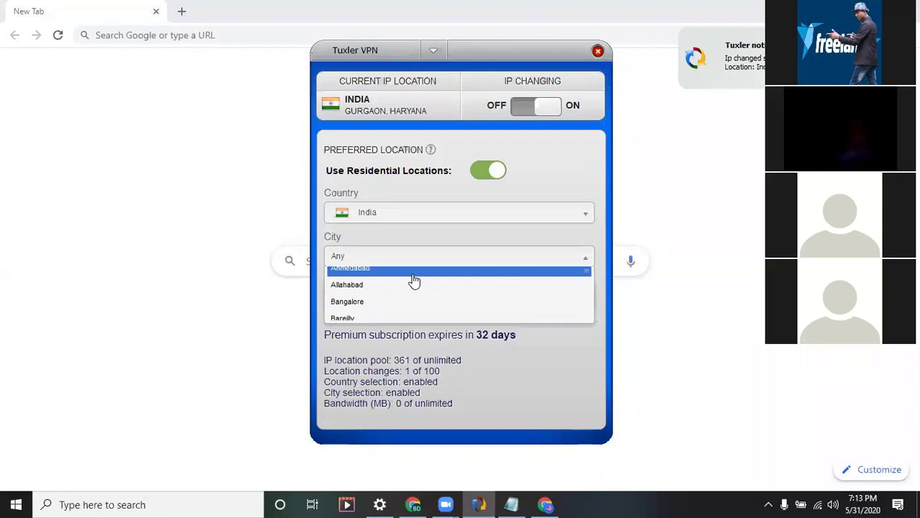
{"action": "scroll", "coordinate": [414, 279], "scroll_direction": "down", "scroll_amount": 1}
{"action": "scroll", "coordinate": [405, 290], "scroll_direction": "down", "scroll_amount": 1}
{"action": "scroll", "coordinate": [405, 292], "scroll_direction": "down", "scroll_amount": 1}
{"action": "scroll", "coordinate": [403, 292], "scroll_direction": "up", "scroll_amount": 8}
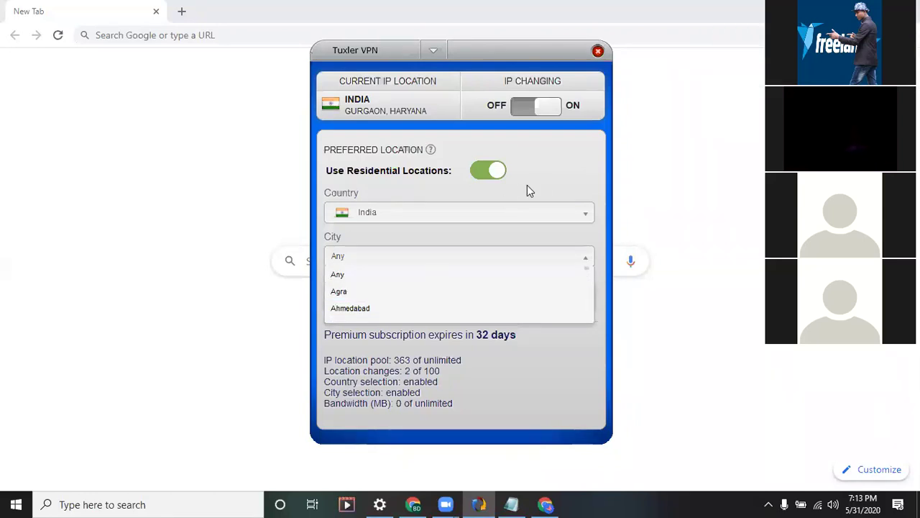
{"action": "scroll", "coordinate": [550, 302], "scroll_direction": "down", "scroll_amount": 1}
{"action": "scroll", "coordinate": [419, 292], "scroll_direction": "up", "scroll_amount": 1}
Switch the VPN country to Pakistan with Islamabad as the city, then close Tuxler
{"action": "left_click", "coordinate": [521, 212]}
{"action": "scroll", "coordinate": [453, 270], "scroll_direction": "down", "scroll_amount": 4}
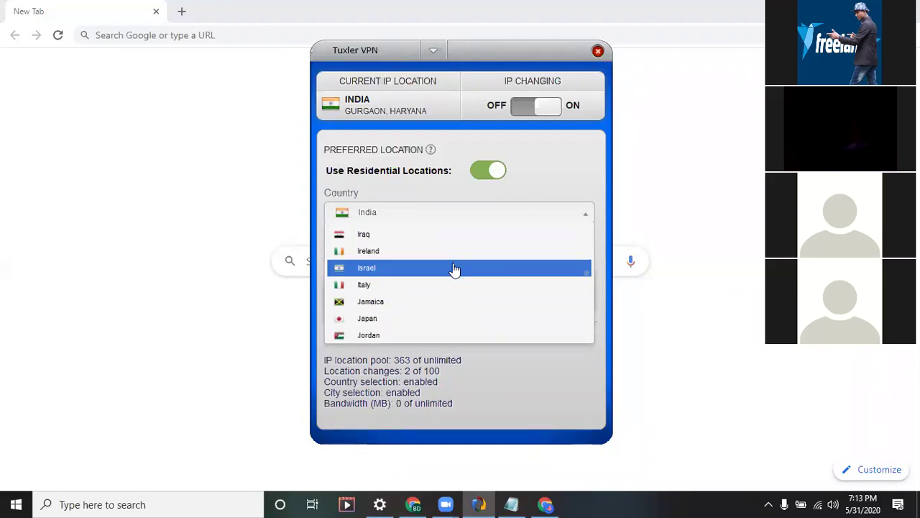
{"action": "scroll", "coordinate": [431, 257], "scroll_direction": "down", "scroll_amount": 1}
{"action": "scroll", "coordinate": [432, 261], "scroll_direction": "down", "scroll_amount": 3}
{"action": "scroll", "coordinate": [392, 306], "scroll_direction": "down", "scroll_amount": 4}
{"action": "scroll", "coordinate": [392, 307], "scroll_direction": "down", "scroll_amount": 1}
{"action": "scroll", "coordinate": [387, 320], "scroll_direction": "down", "scroll_amount": 3}
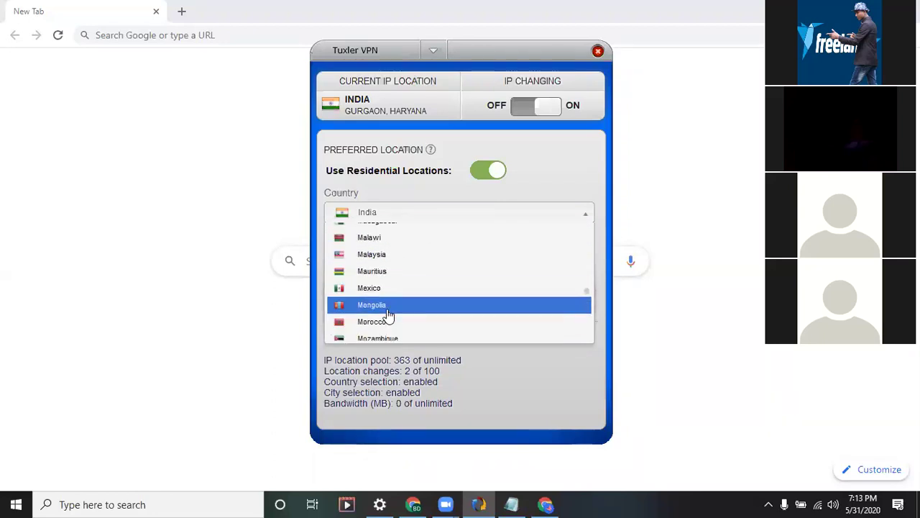
{"action": "scroll", "coordinate": [388, 316], "scroll_direction": "down", "scroll_amount": 3}
{"action": "scroll", "coordinate": [388, 316], "scroll_direction": "up", "scroll_amount": 3}
{"action": "scroll", "coordinate": [384, 319], "scroll_direction": "down", "scroll_amount": 6}
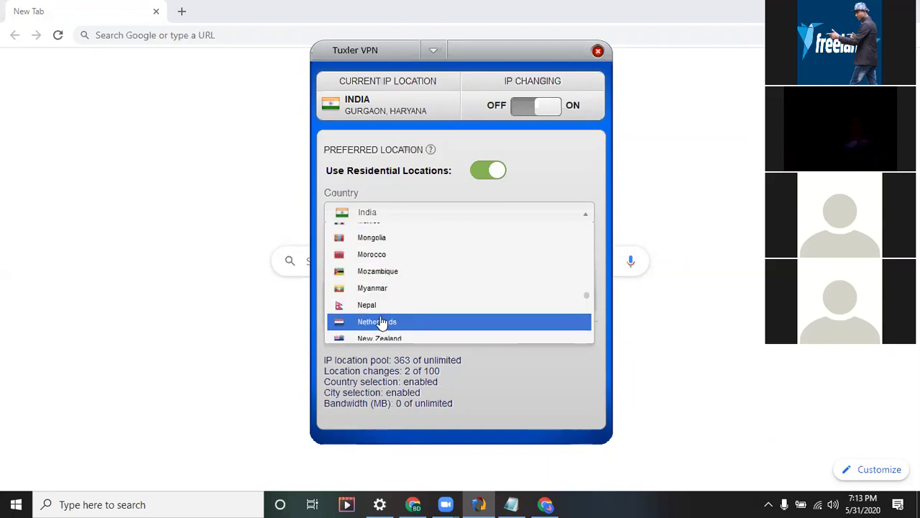
{"action": "scroll", "coordinate": [383, 320], "scroll_direction": "down", "scroll_amount": 5}
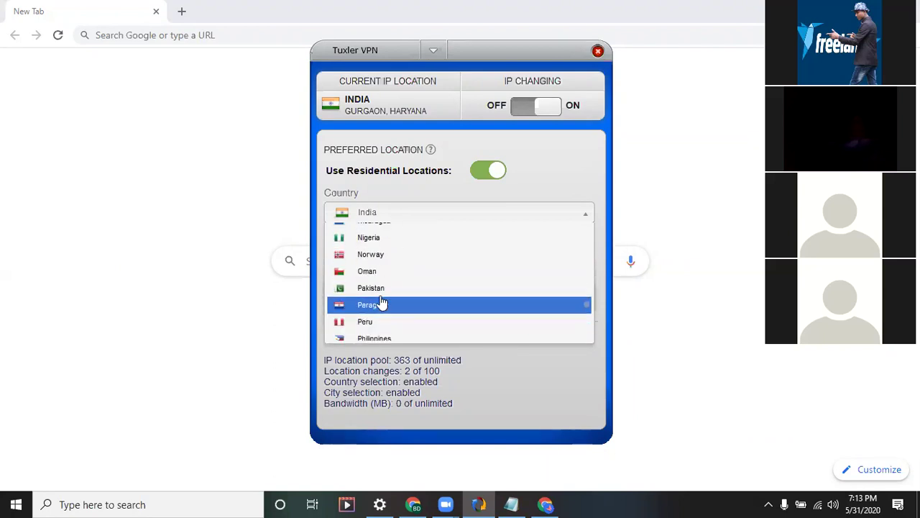
{"action": "left_click", "coordinate": [382, 288]}
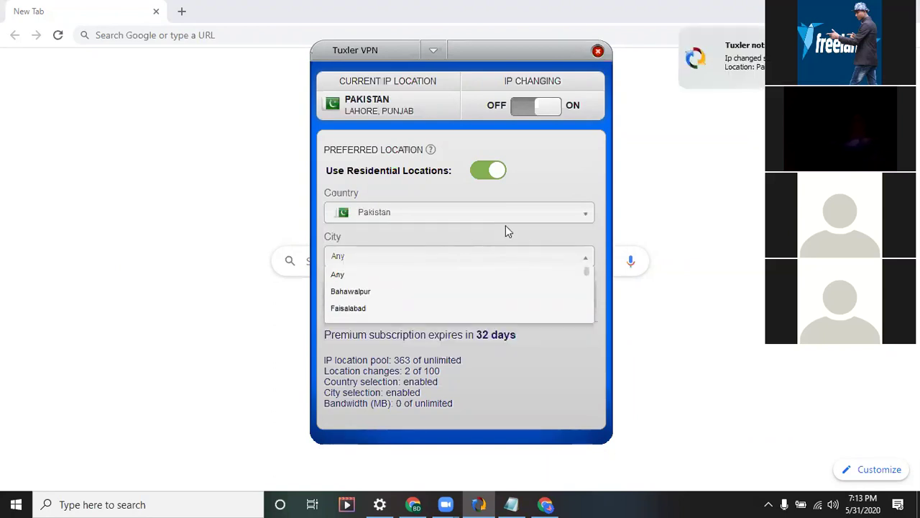
{"action": "scroll", "coordinate": [500, 298], "scroll_direction": "down", "scroll_amount": 5}
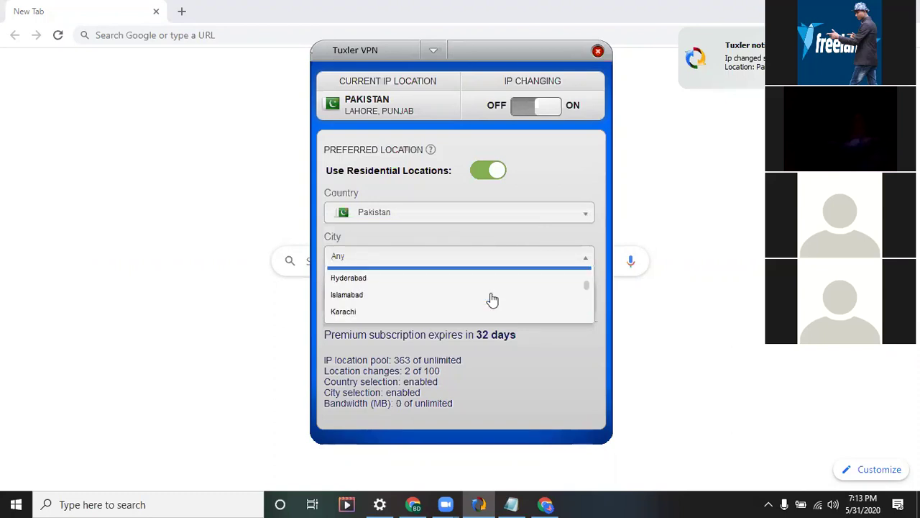
{"action": "left_click", "coordinate": [477, 297]}
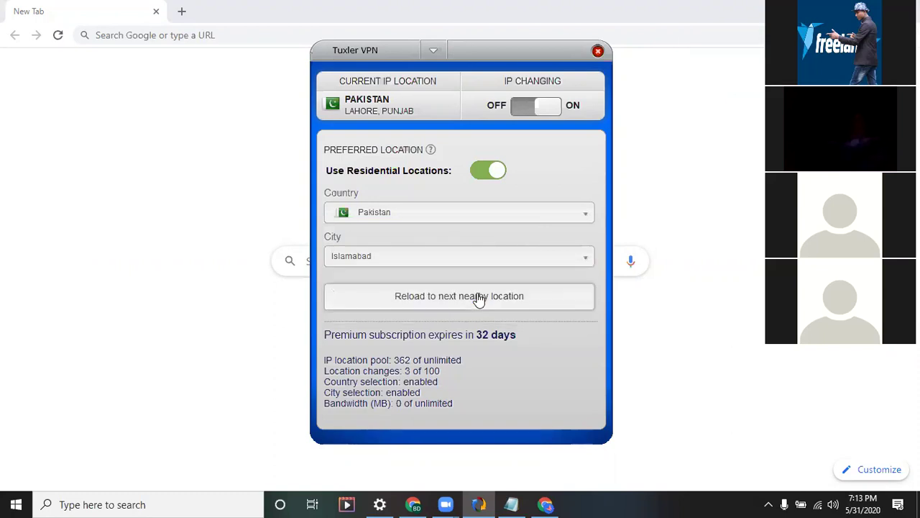
{"action": "left_click", "coordinate": [320, 460]}
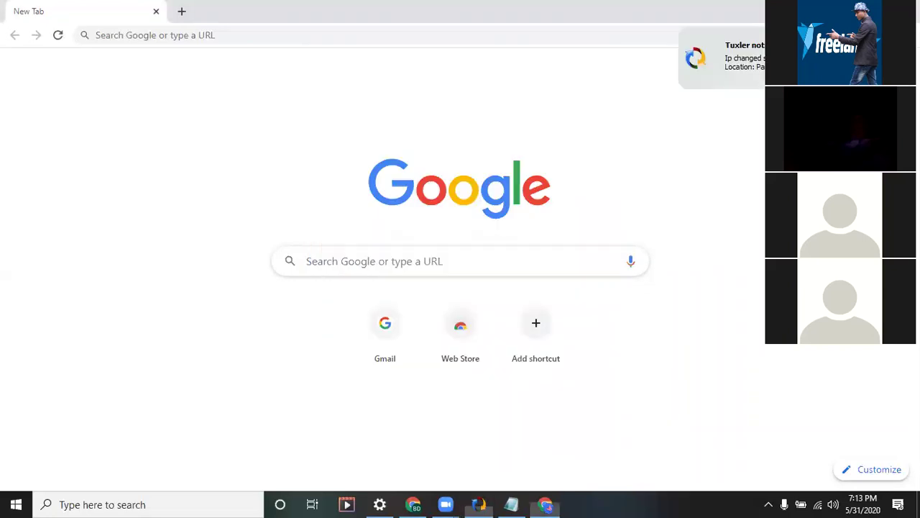
Choose (UTC+05:00) Islamabad, Karachi as the Windows time zone, then return to Chrome's address bar
{"action": "left_click", "coordinate": [380, 504]}
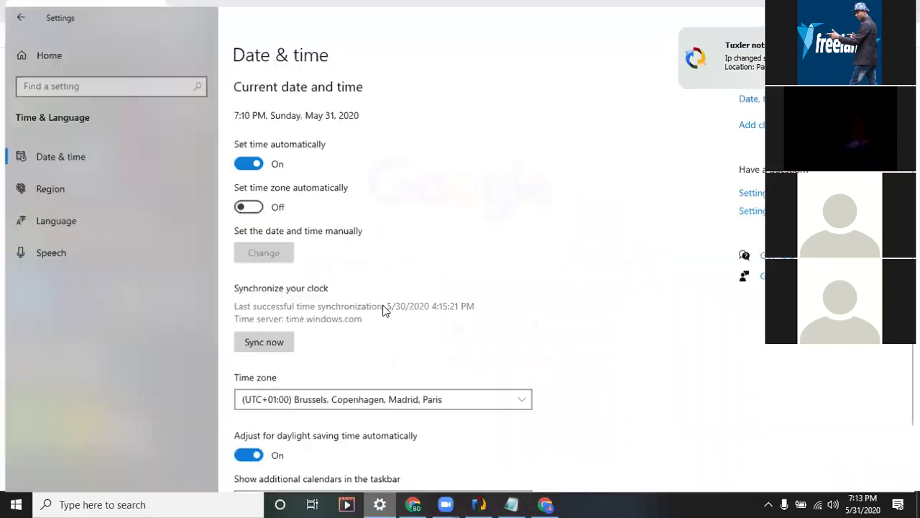
{"action": "scroll", "coordinate": [425, 324], "scroll_direction": "down", "scroll_amount": 2}
{"action": "left_click", "coordinate": [433, 323]}
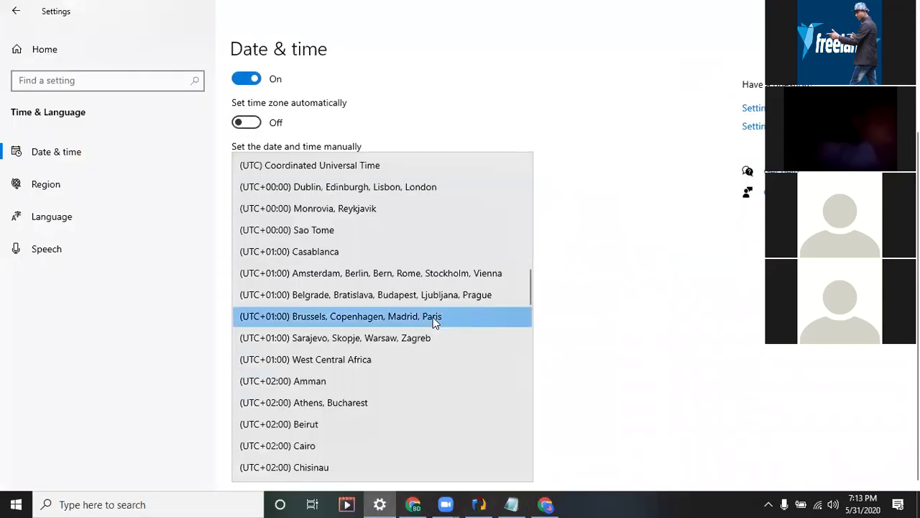
{"action": "scroll", "coordinate": [401, 318], "scroll_direction": "down", "scroll_amount": 5}
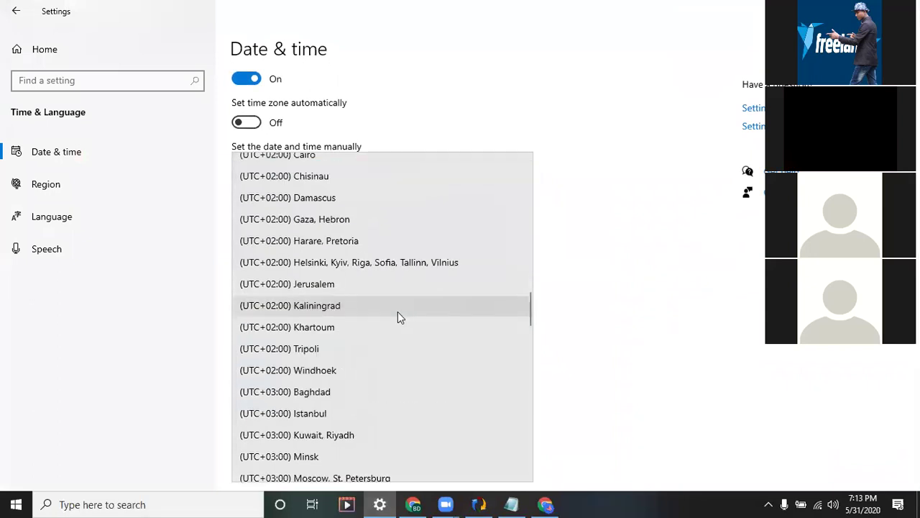
{"action": "scroll", "coordinate": [395, 299], "scroll_direction": "down", "scroll_amount": 1}
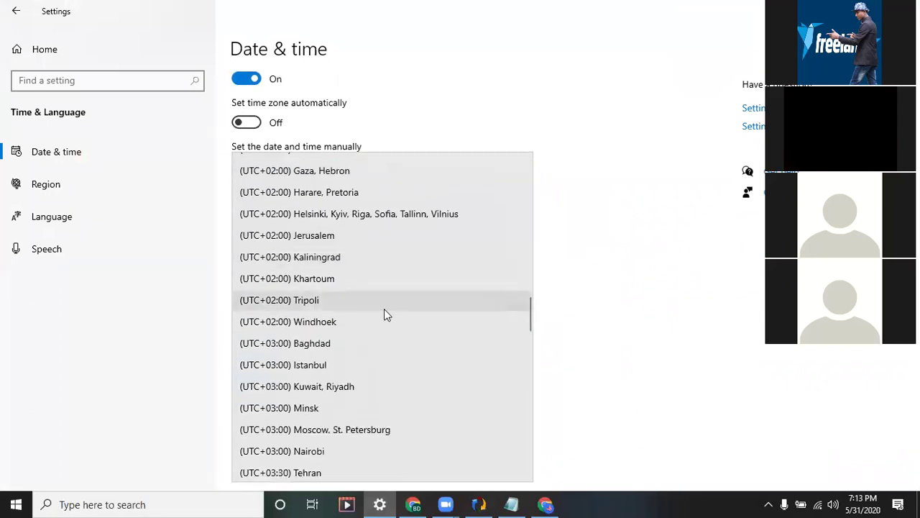
{"action": "scroll", "coordinate": [384, 313], "scroll_direction": "down", "scroll_amount": 5}
{"action": "scroll", "coordinate": [384, 316], "scroll_direction": "down", "scroll_amount": 3}
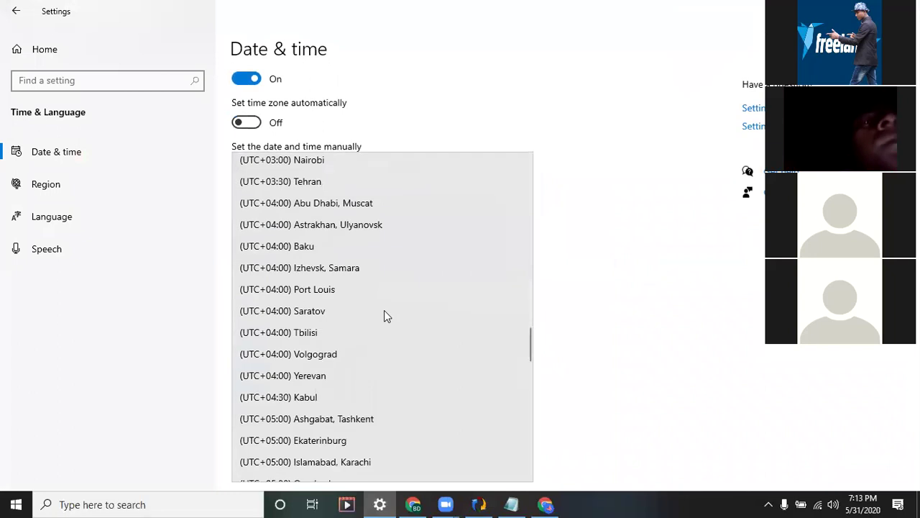
{"action": "scroll", "coordinate": [339, 367], "scroll_direction": "down", "scroll_amount": 5}
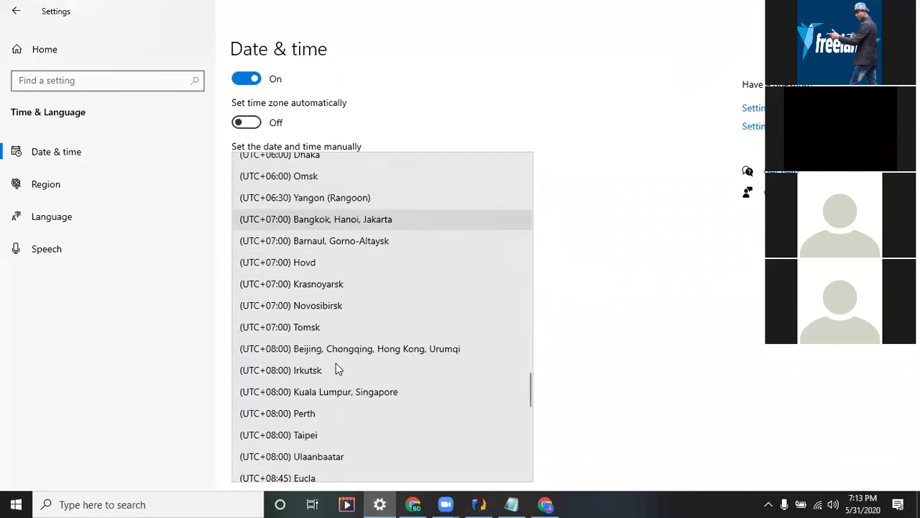
{"action": "scroll", "coordinate": [336, 367], "scroll_direction": "down", "scroll_amount": 2}
{"action": "scroll", "coordinate": [309, 357], "scroll_direction": "down", "scroll_amount": 1}
{"action": "scroll", "coordinate": [309, 362], "scroll_direction": "down", "scroll_amount": 3}
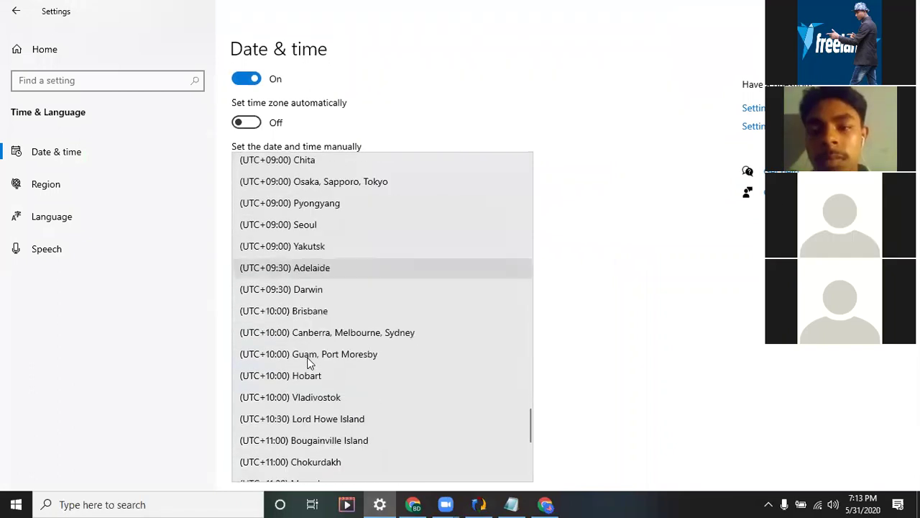
{"action": "scroll", "coordinate": [309, 362], "scroll_direction": "down", "scroll_amount": 1}
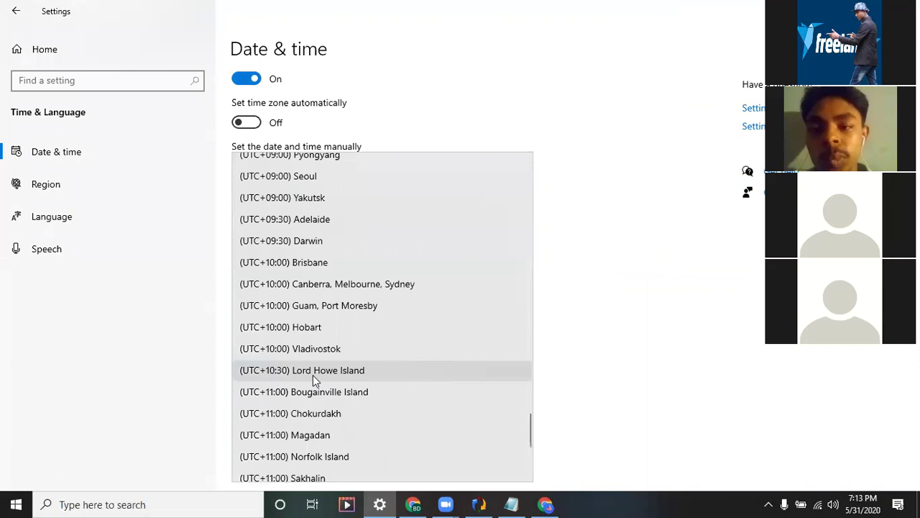
{"action": "scroll", "coordinate": [312, 375], "scroll_direction": "down", "scroll_amount": 3}
{"action": "scroll", "coordinate": [320, 369], "scroll_direction": "down", "scroll_amount": 1}
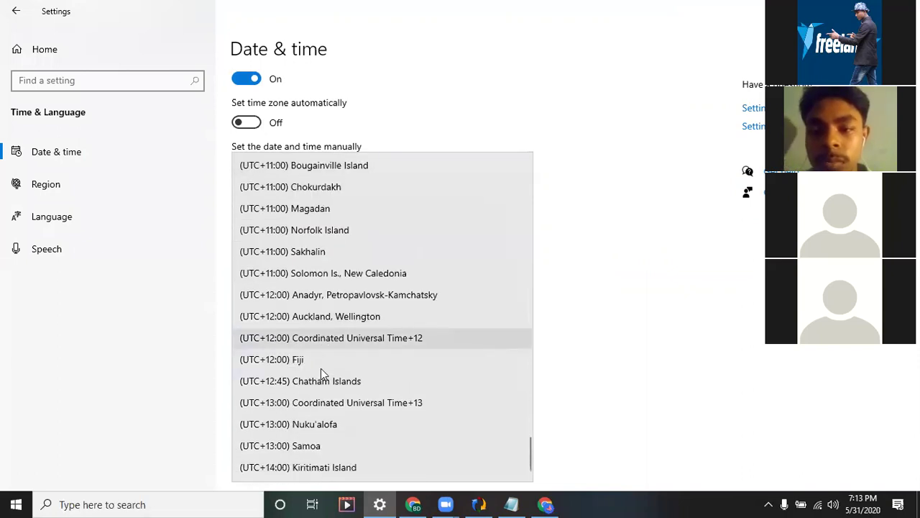
{"action": "scroll", "coordinate": [320, 372], "scroll_direction": "up", "scroll_amount": 2}
{"action": "scroll", "coordinate": [322, 374], "scroll_direction": "up", "scroll_amount": 2}
{"action": "scroll", "coordinate": [322, 374], "scroll_direction": "up", "scroll_amount": 8}
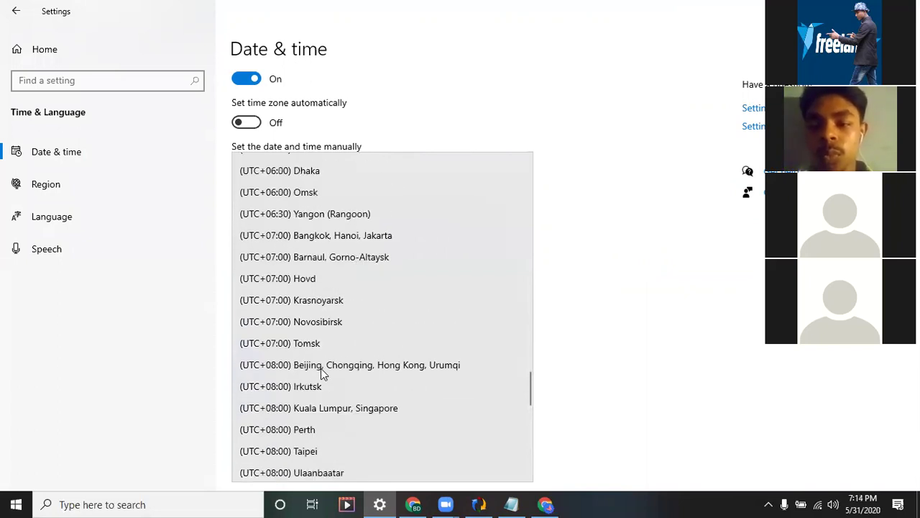
{"action": "scroll", "coordinate": [321, 374], "scroll_direction": "up", "scroll_amount": 1}
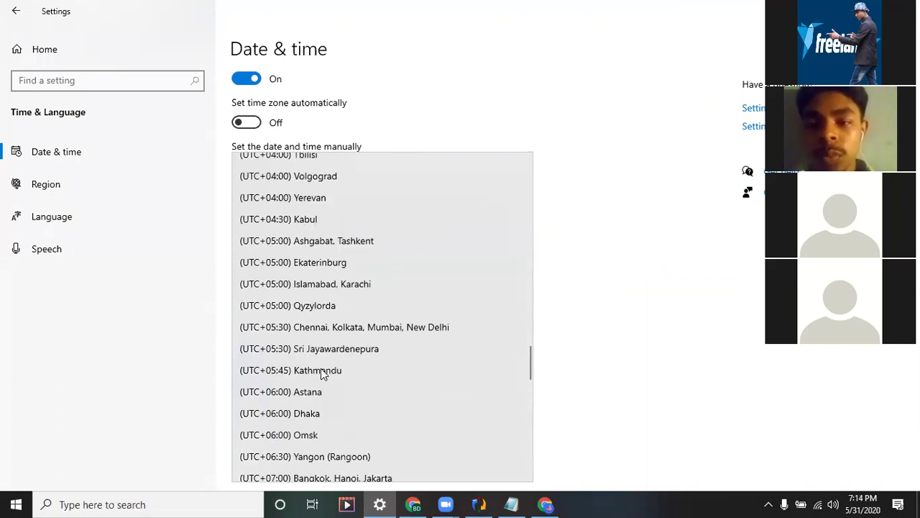
{"action": "left_click", "coordinate": [331, 287]}
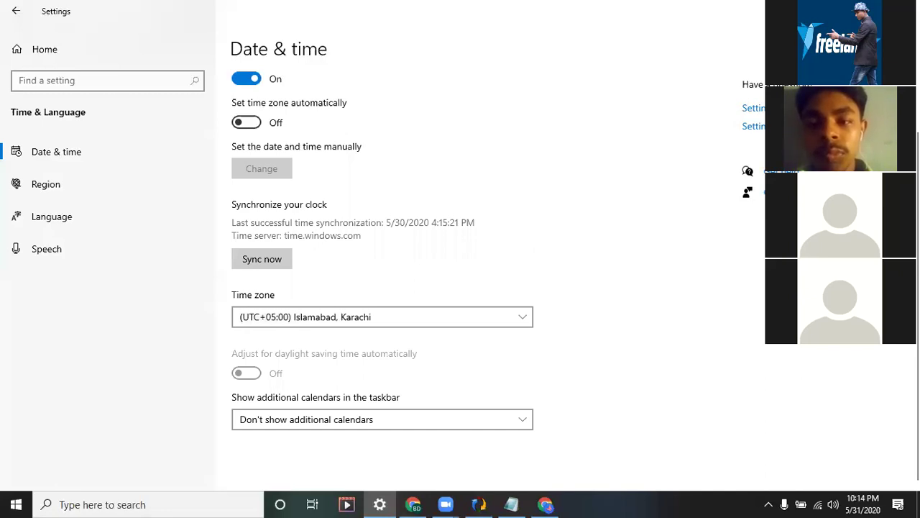
{"action": "left_click", "coordinate": [545, 504]}
{"action": "left_click", "coordinate": [273, 36]}
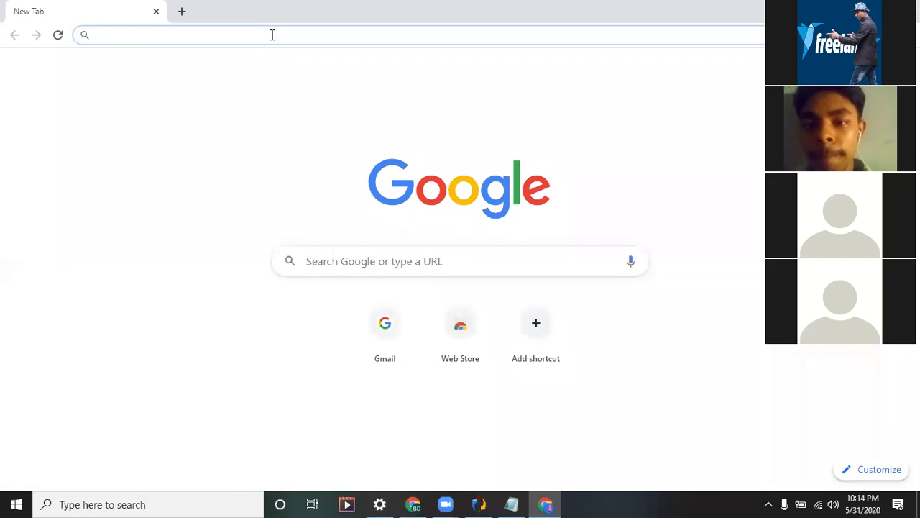
Clear all Chrome browsing data twice, then swap the Settings tab for a new tab
{"action": "key", "text": "ctrl+shift+Delete"}
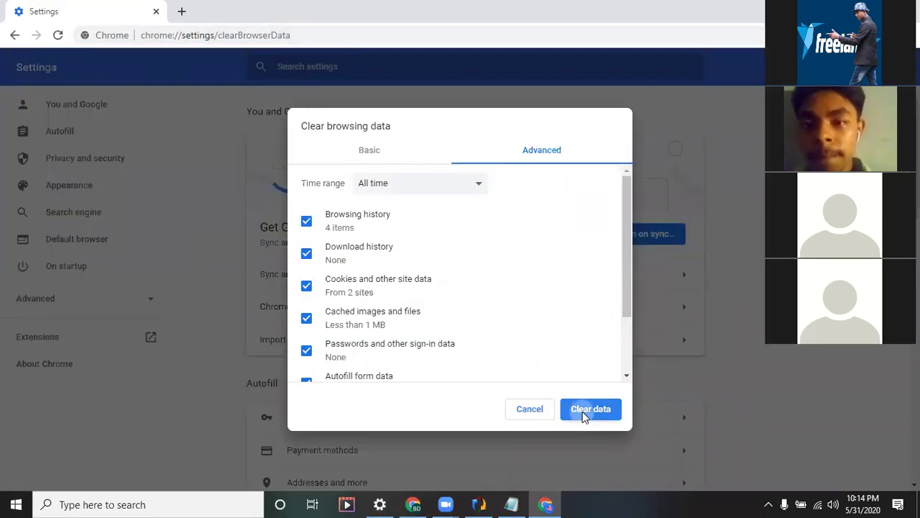
{"action": "left_click", "coordinate": [583, 412]}
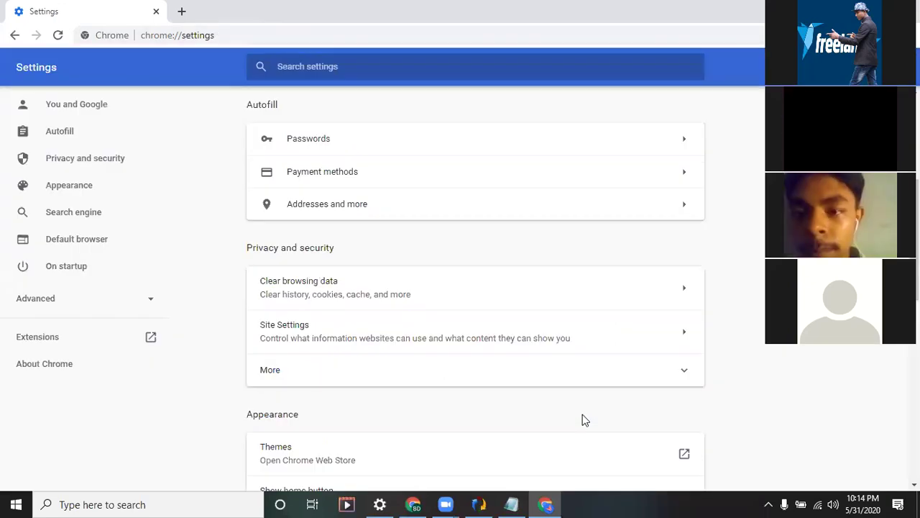
{"action": "key", "text": "ctrl+shift+Delete"}
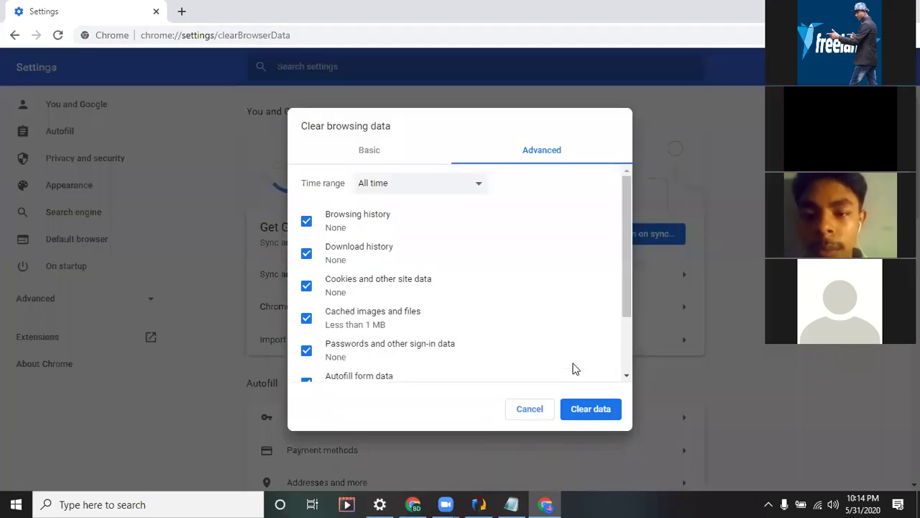
{"action": "left_click", "coordinate": [581, 411]}
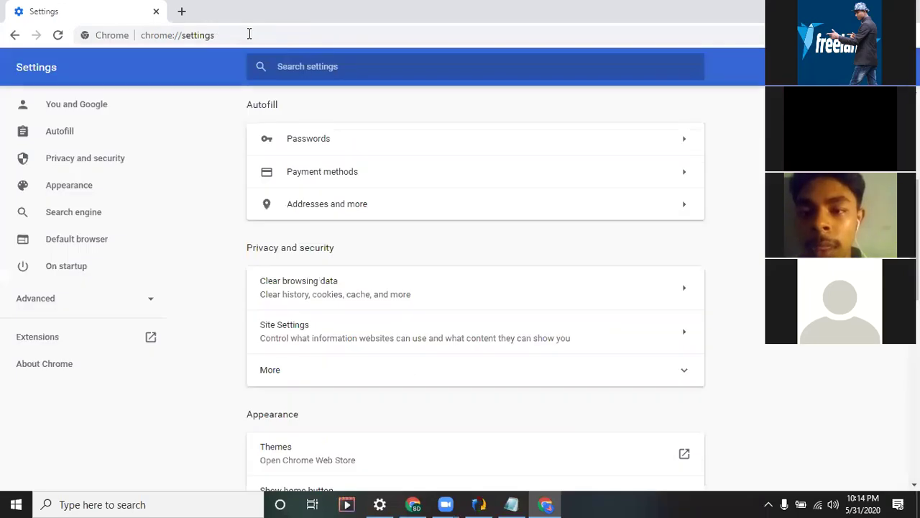
{"action": "left_click", "coordinate": [182, 11]}
{"action": "left_click", "coordinate": [156, 11]}
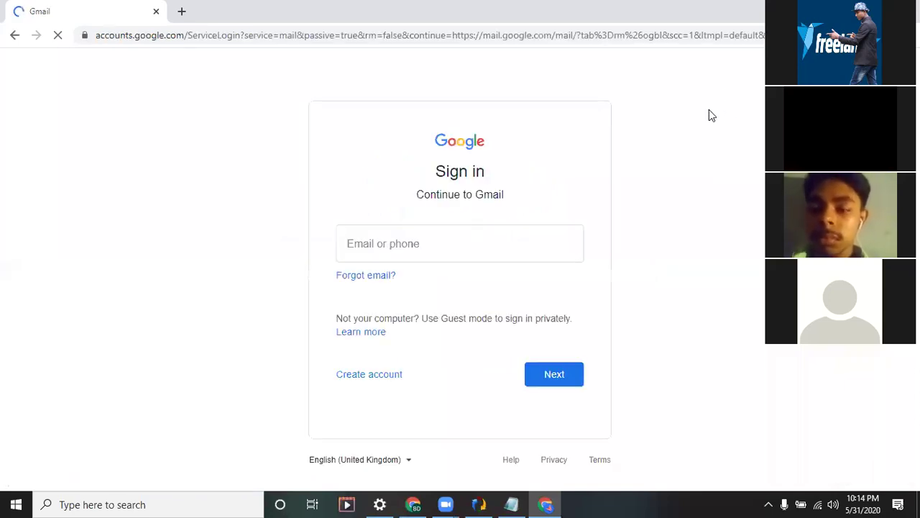
Start a new Google account and fill in the first name and a username
{"action": "left_click", "coordinate": [383, 375]}
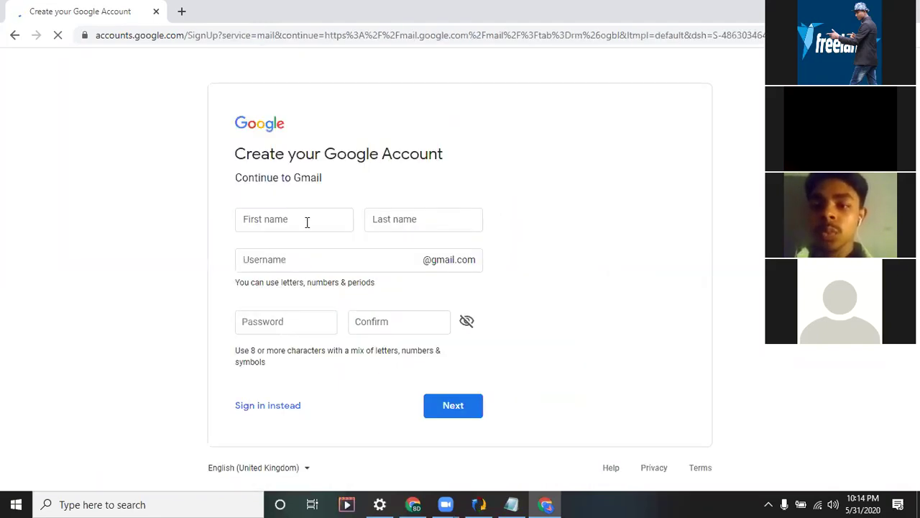
{"action": "left_click", "coordinate": [308, 222]}
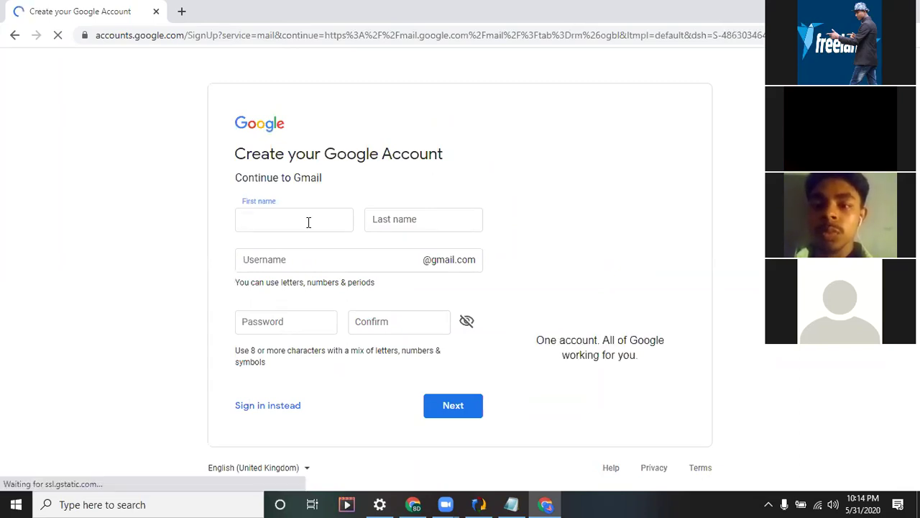
{"action": "type", "text": "fgaki"}
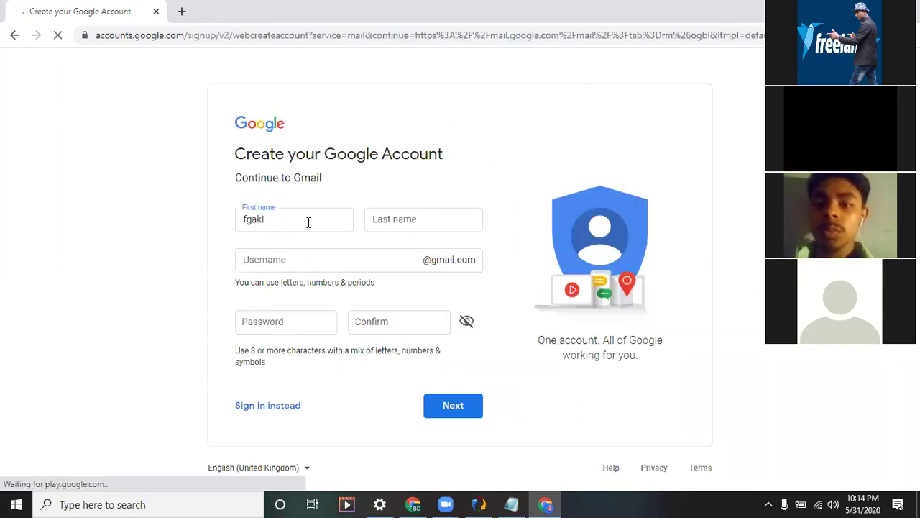
{"action": "left_click", "coordinate": [410, 227]}
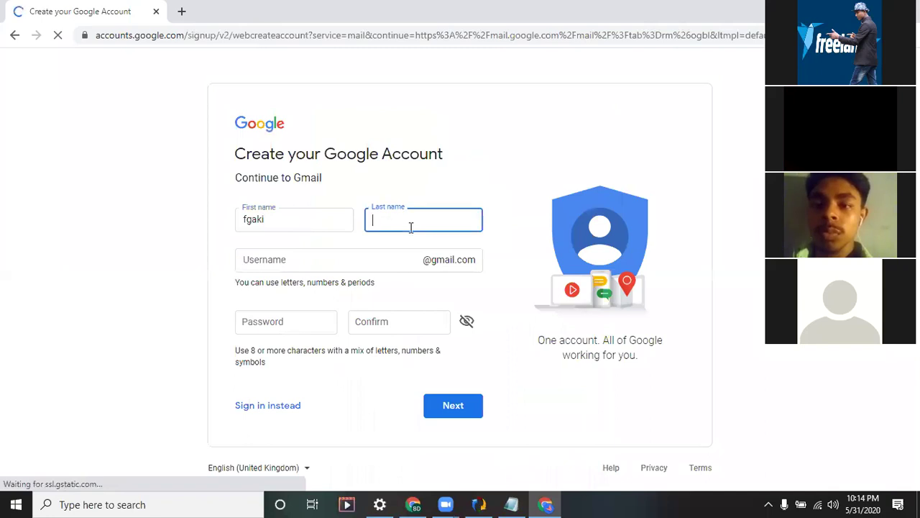
{"action": "left_click", "coordinate": [352, 256]}
{"action": "type", "text": "sfdf"}
{"action": "left_click", "coordinate": [349, 259]}
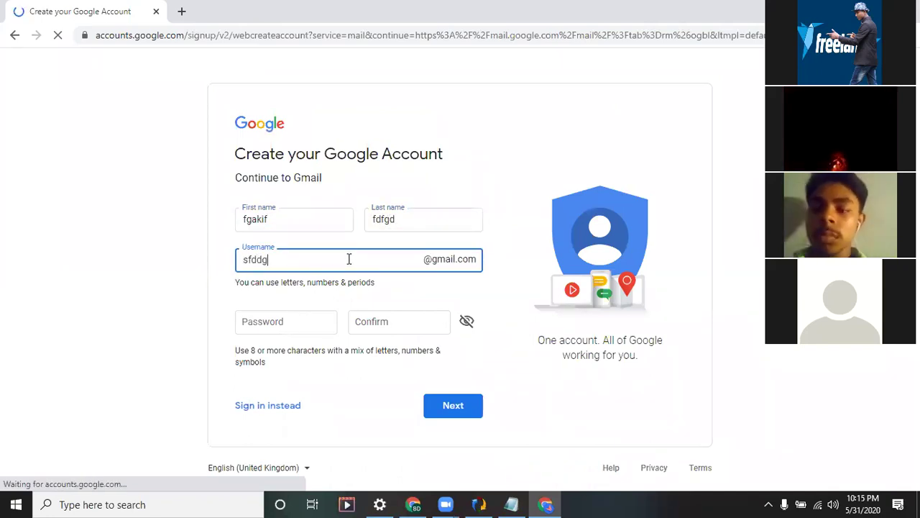
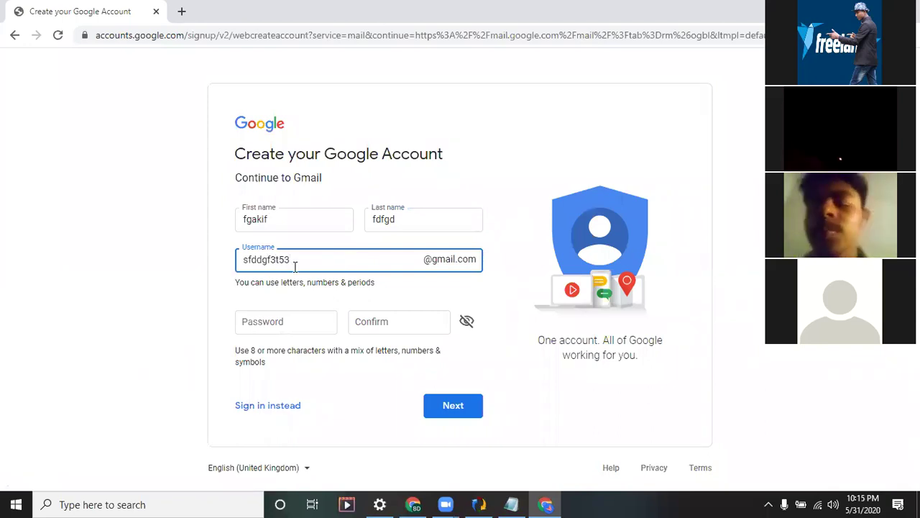
Enter and confirm a matching password, submit the form, and replace the sign-up tab with a new tab
{"action": "left_click", "coordinate": [296, 328]}
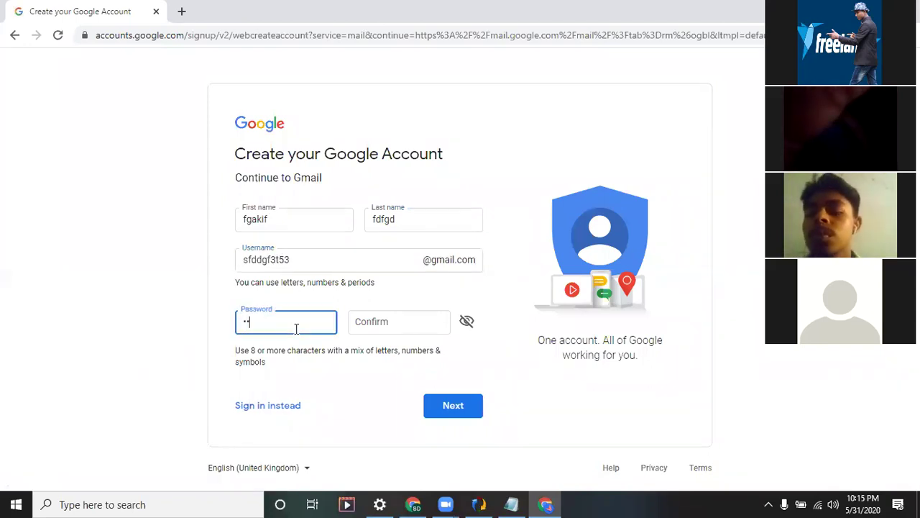
{"action": "left_click", "coordinate": [456, 323]}
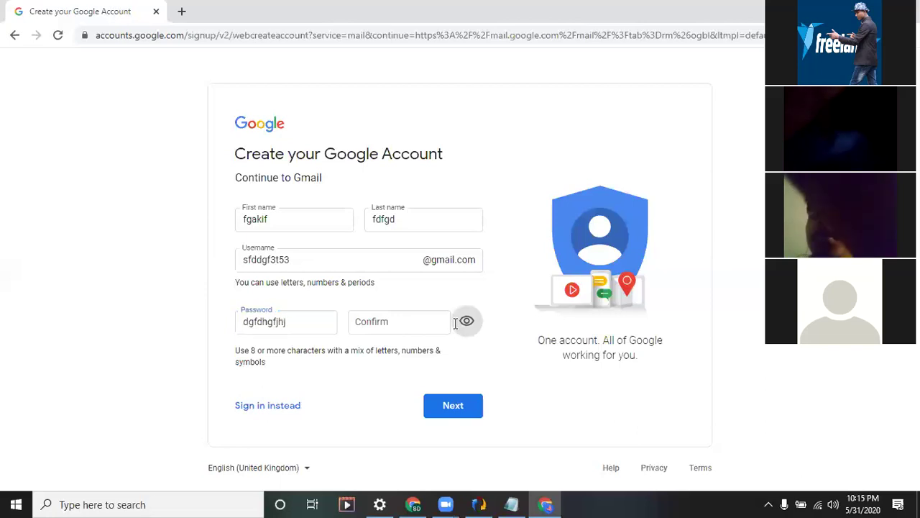
{"action": "double_click", "coordinate": [307, 331]}
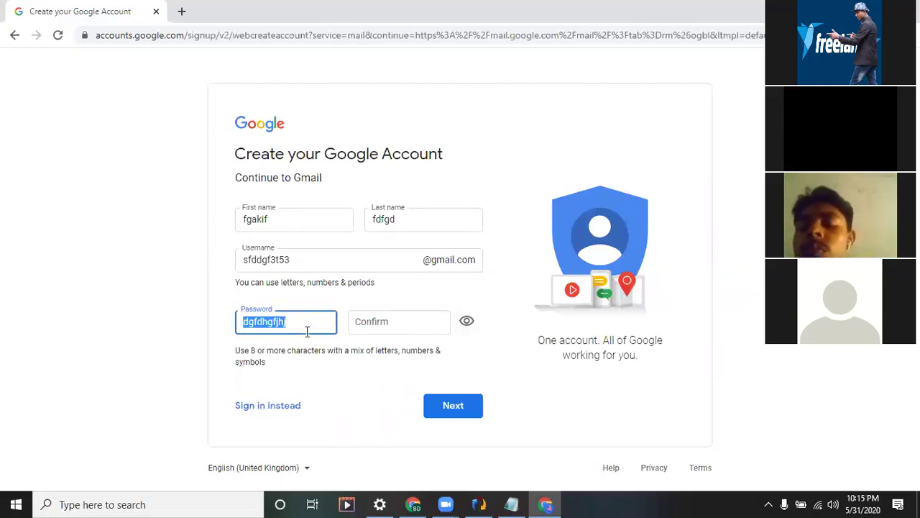
{"action": "left_click", "coordinate": [405, 317]}
{"action": "key", "text": "ctrl+v"}
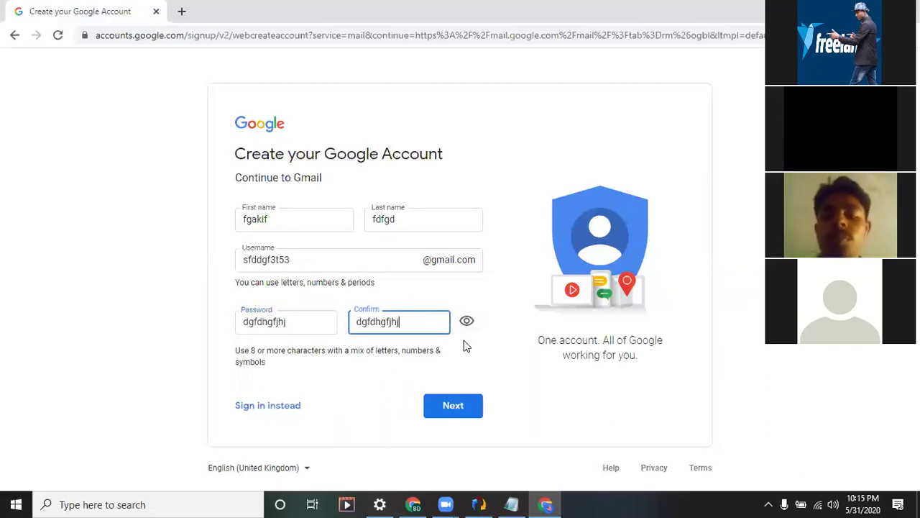
{"action": "left_click", "coordinate": [461, 407]}
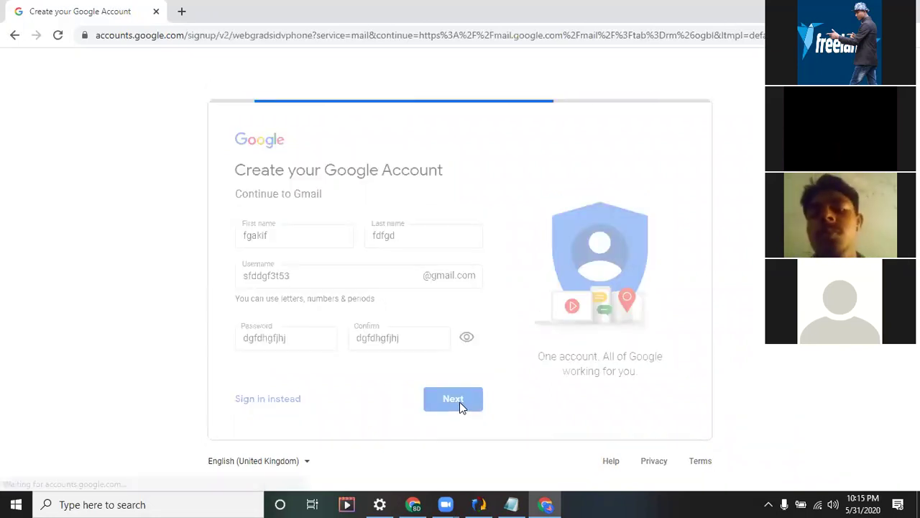
{"action": "left_click", "coordinate": [181, 12]}
{"action": "left_click", "coordinate": [154, 12]}
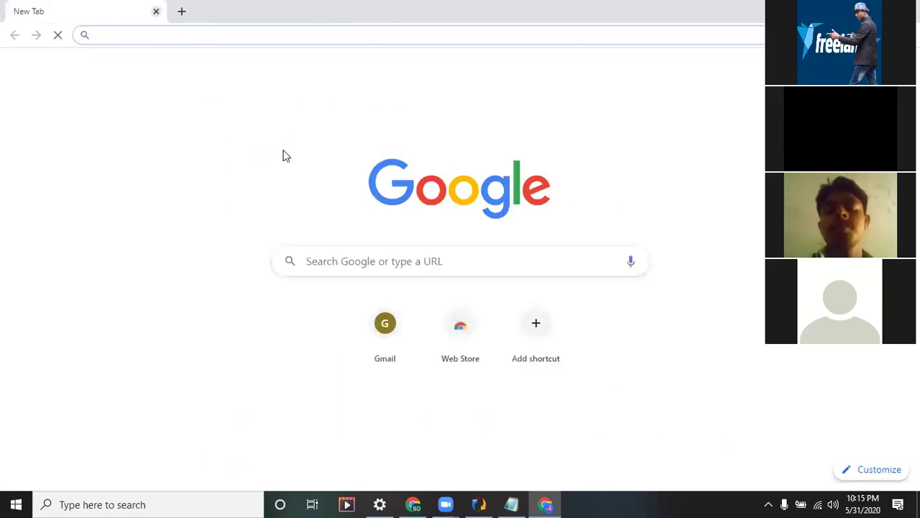
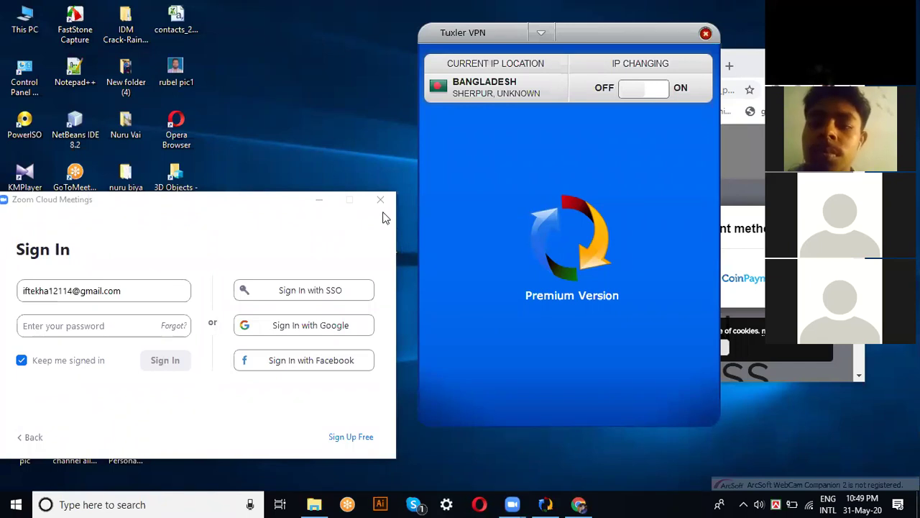
Close the Zoom sign-in window and minimize the Chrome payment page, leaving Tuxler VPN alone
{"action": "left_click", "coordinate": [377, 204]}
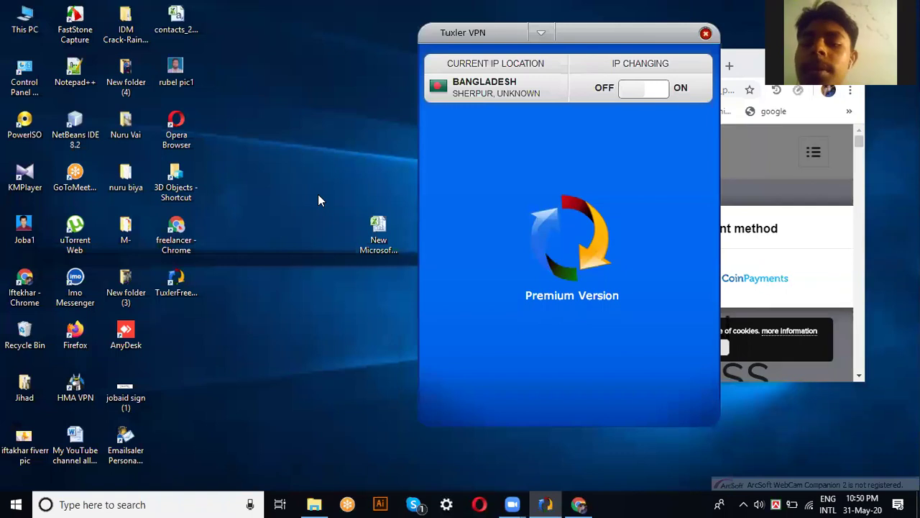
{"action": "left_click", "coordinate": [761, 63]}
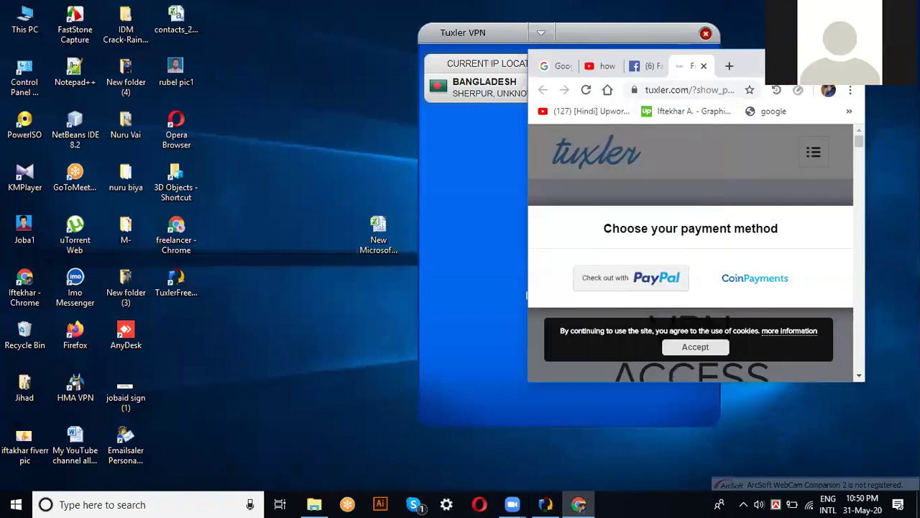
{"action": "left_click", "coordinate": [526, 295]}
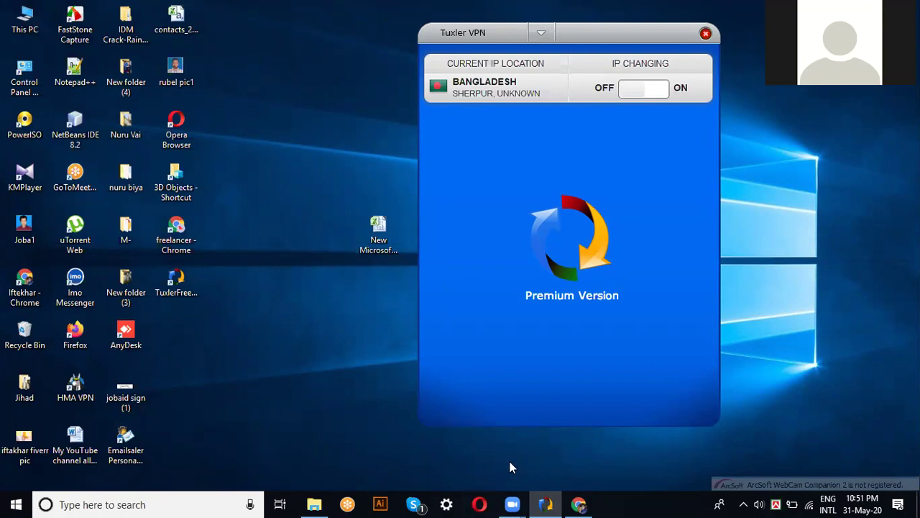
Launch the freelancer Chrome profile maximized and go to the clearBrowserData settings page
{"action": "double_click", "coordinate": [181, 239]}
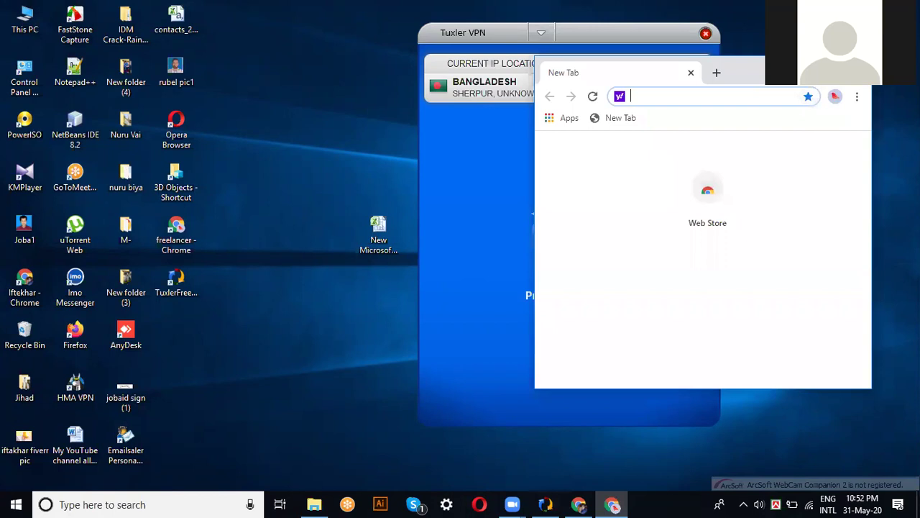
{"action": "left_click", "coordinate": [822, 72]}
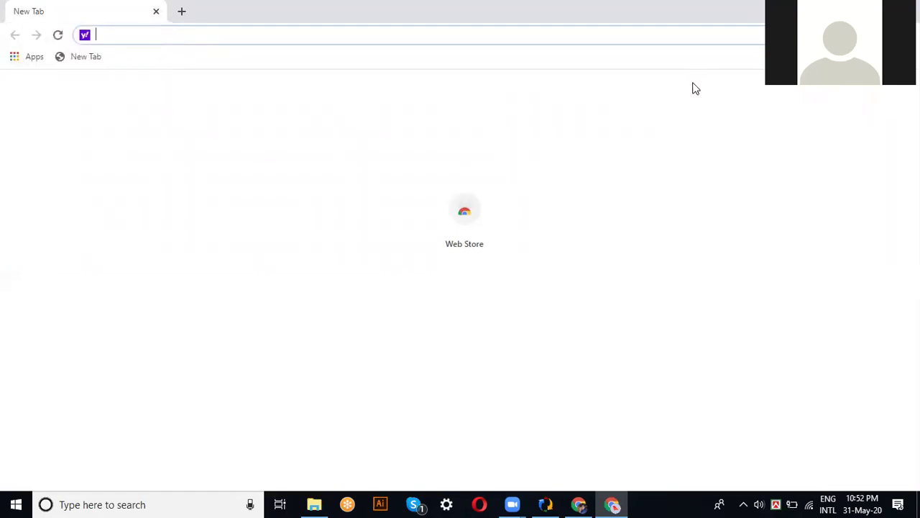
{"action": "key", "text": "ctrl+shift+Delete"}
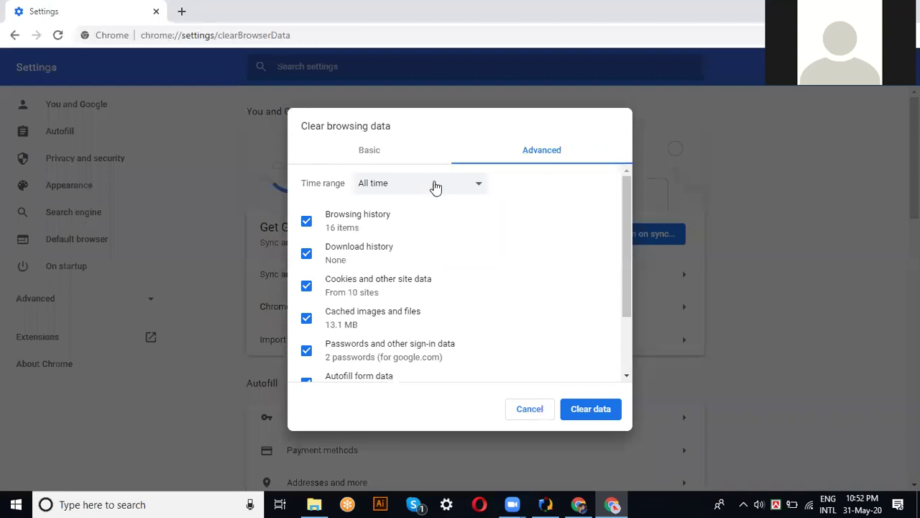
Set the time range to All time on the Advanced and Basic tabs, then clear all data
{"action": "left_click", "coordinate": [433, 187]}
{"action": "left_click", "coordinate": [430, 245]}
{"action": "scroll", "coordinate": [536, 340], "scroll_direction": "down", "scroll_amount": 2}
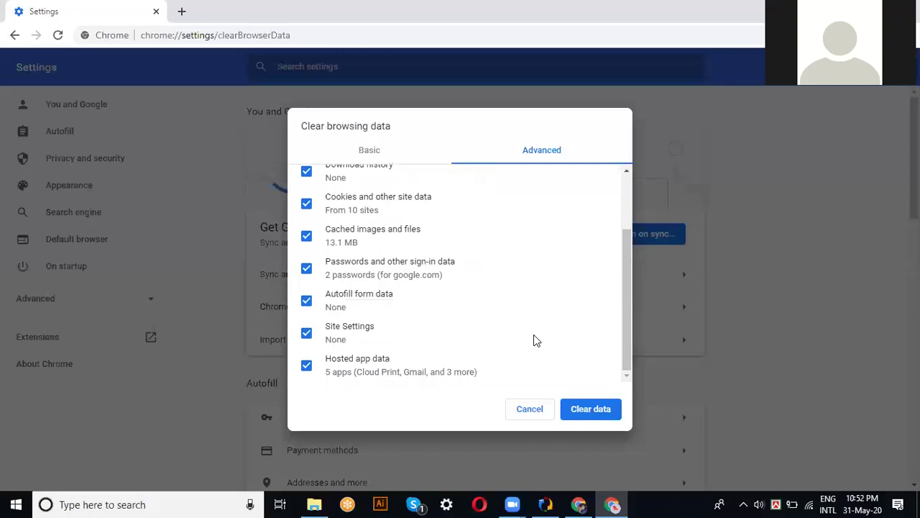
{"action": "left_click", "coordinate": [370, 151]}
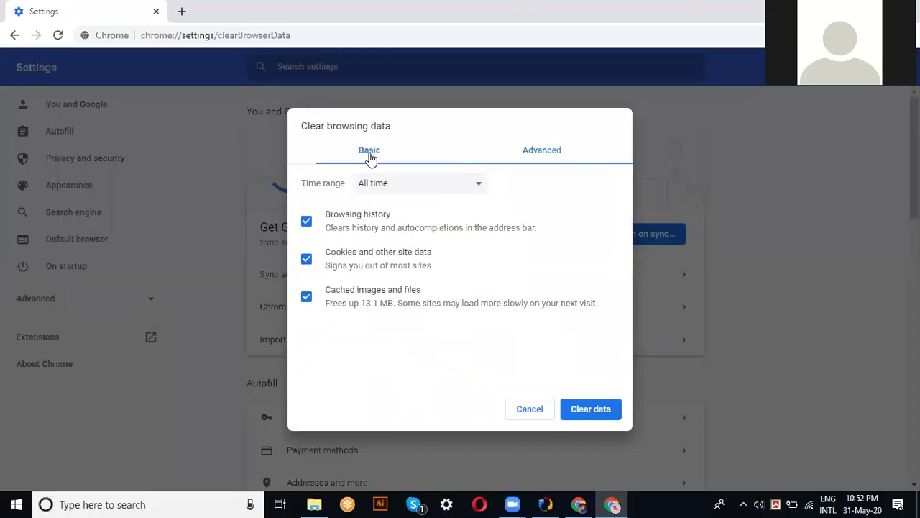
{"action": "left_click", "coordinate": [425, 188]}
{"action": "left_click", "coordinate": [424, 248]}
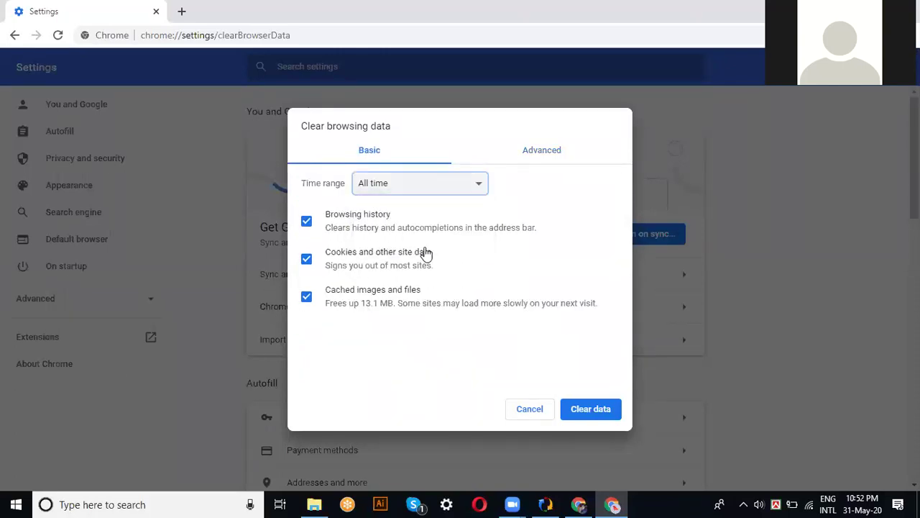
{"action": "left_click", "coordinate": [564, 159]}
{"action": "scroll", "coordinate": [519, 248], "scroll_direction": "down", "scroll_amount": 2}
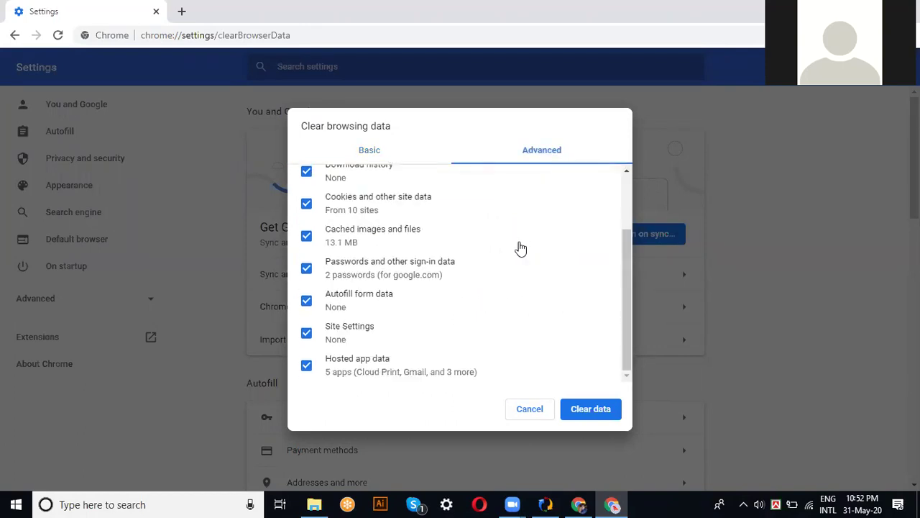
{"action": "left_click", "coordinate": [599, 414]}
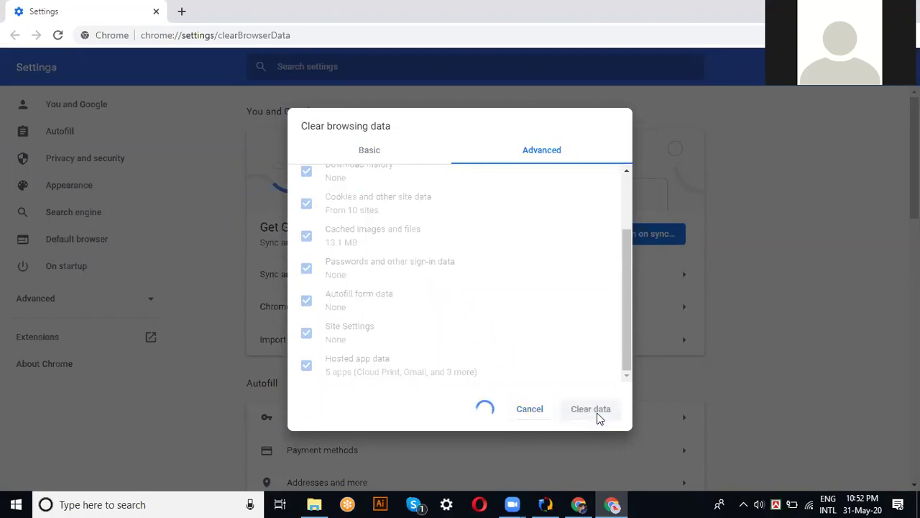
Open a blank new Chrome tab beside Settings, then bring up Windows Settings
{"action": "left_click", "coordinate": [182, 11]}
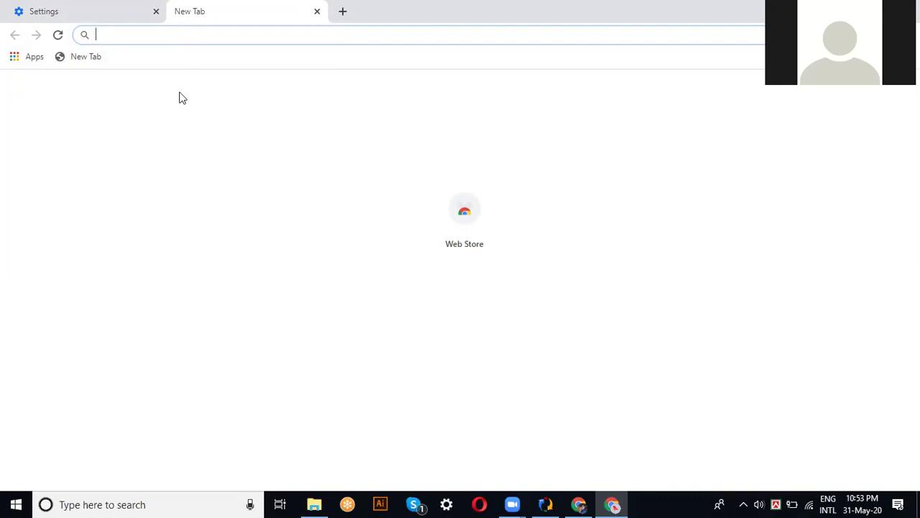
{"action": "left_click", "coordinate": [443, 504]}
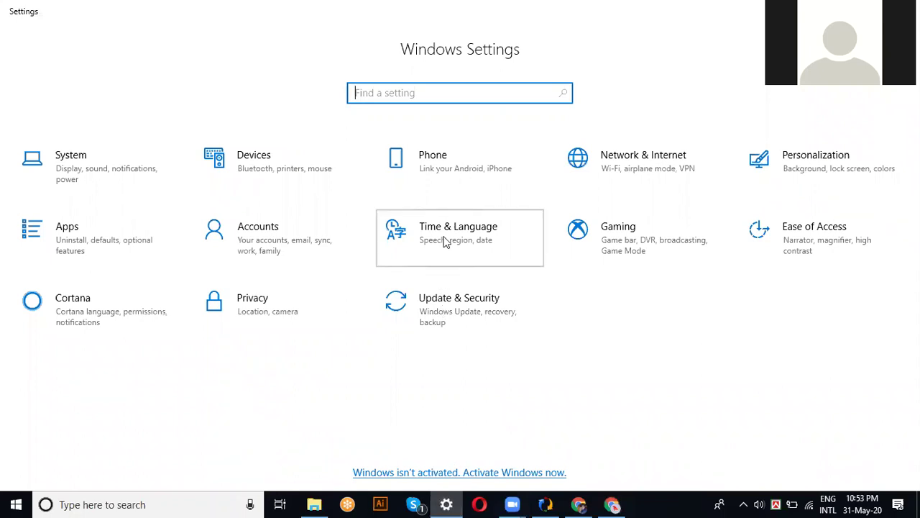
Turn on Set time automatically and keep the (UTC+05:30) Chennai, Kolkata, Mumbai, New Delhi time zone
{"action": "left_click", "coordinate": [441, 237]}
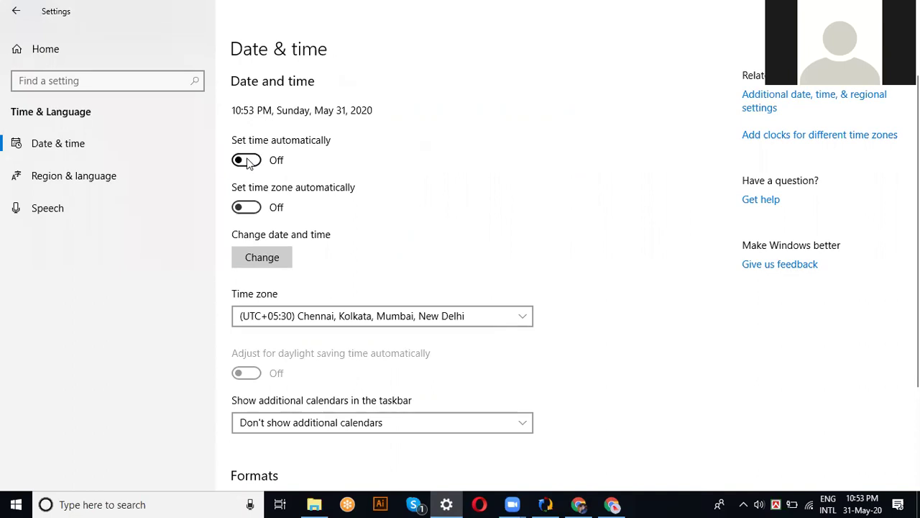
{"action": "left_click", "coordinate": [247, 161]}
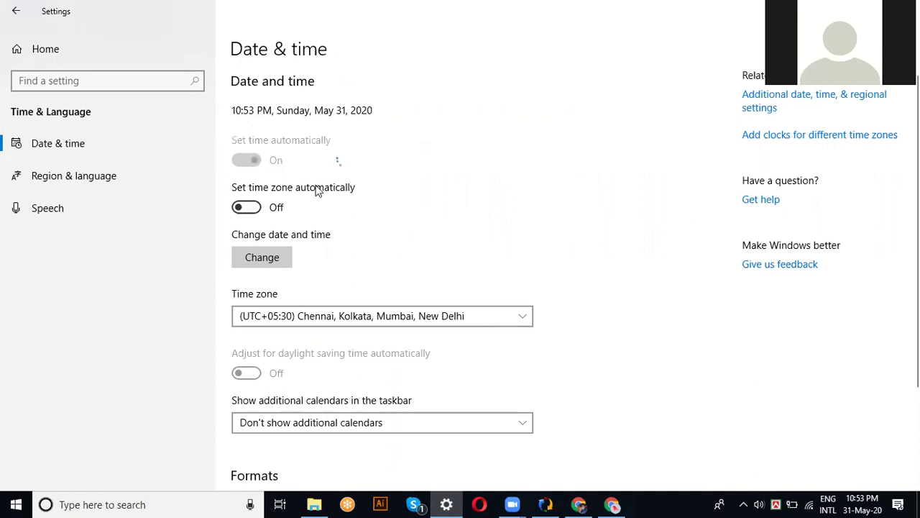
{"action": "left_click", "coordinate": [518, 317]}
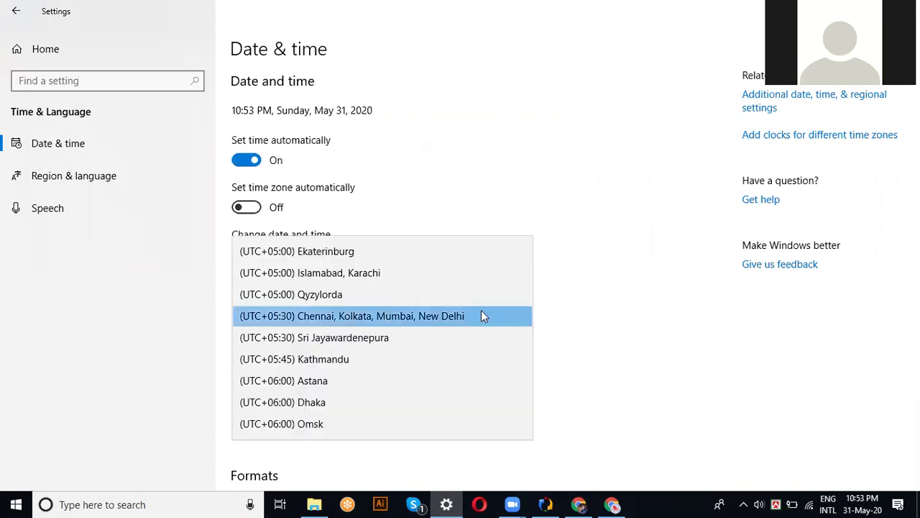
{"action": "left_click", "coordinate": [341, 324]}
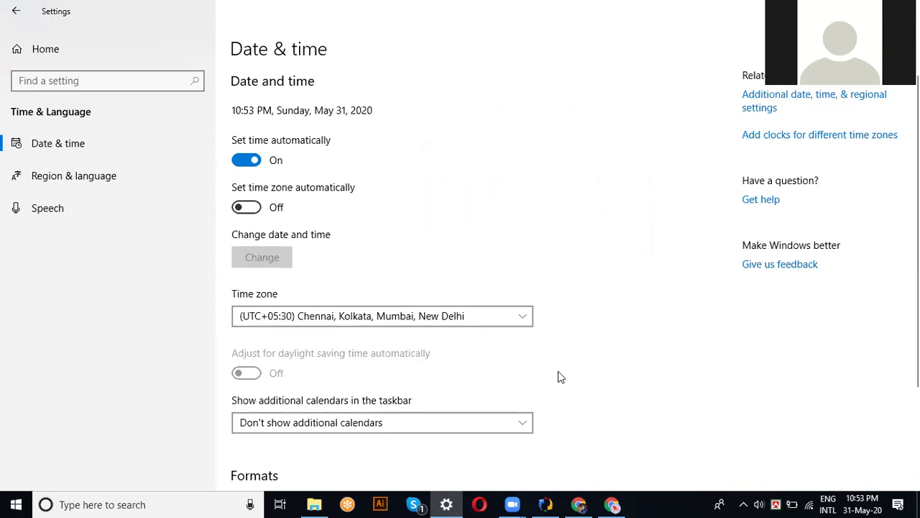
{"action": "scroll", "coordinate": [555, 363], "scroll_direction": "down", "scroll_amount": 2}
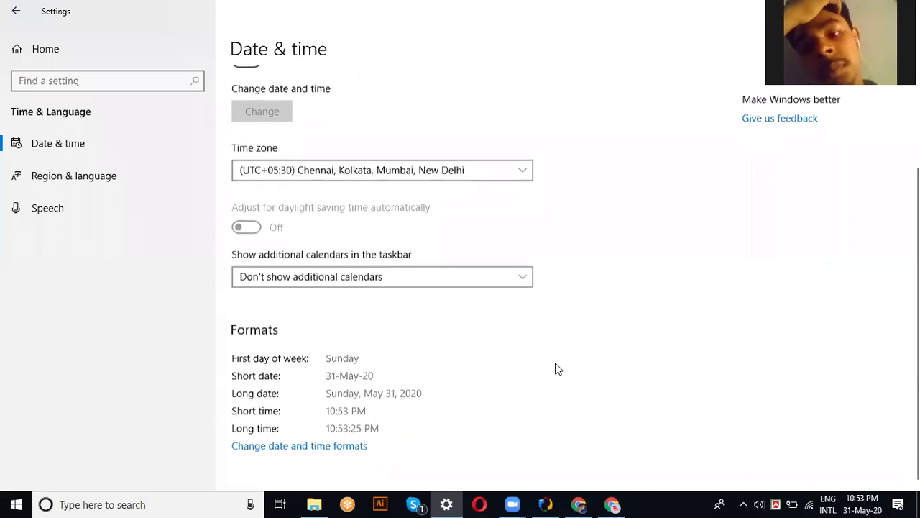
{"action": "scroll", "coordinate": [555, 368], "scroll_direction": "up", "scroll_amount": 2}
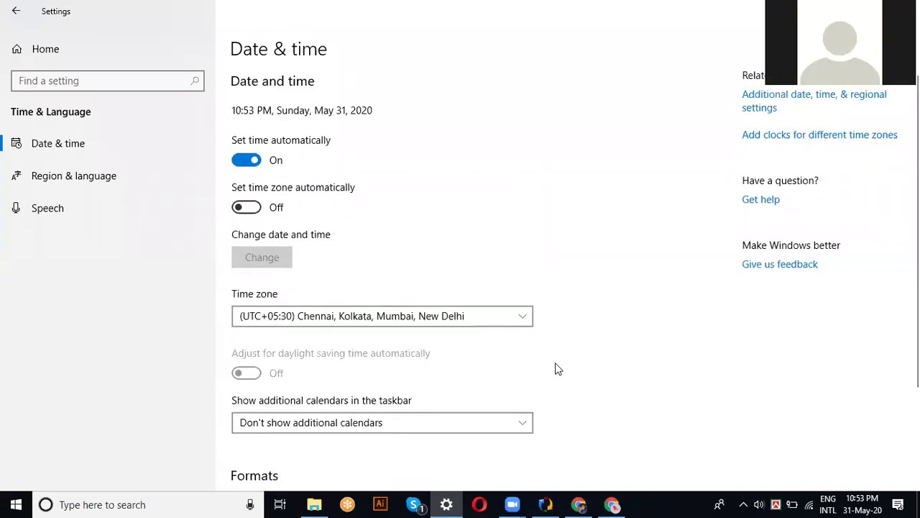